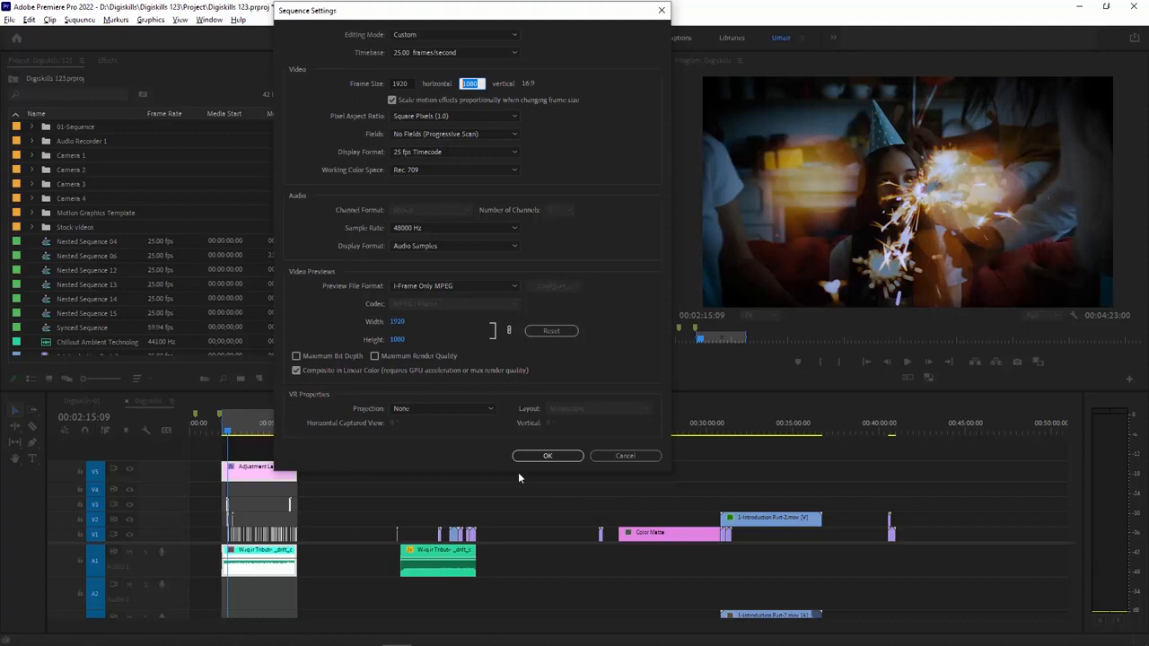
Step: Confirm the sequence settings and place a duplicate of the Digiskills sequence in the 01-Sequence bin
left_click(547, 456)
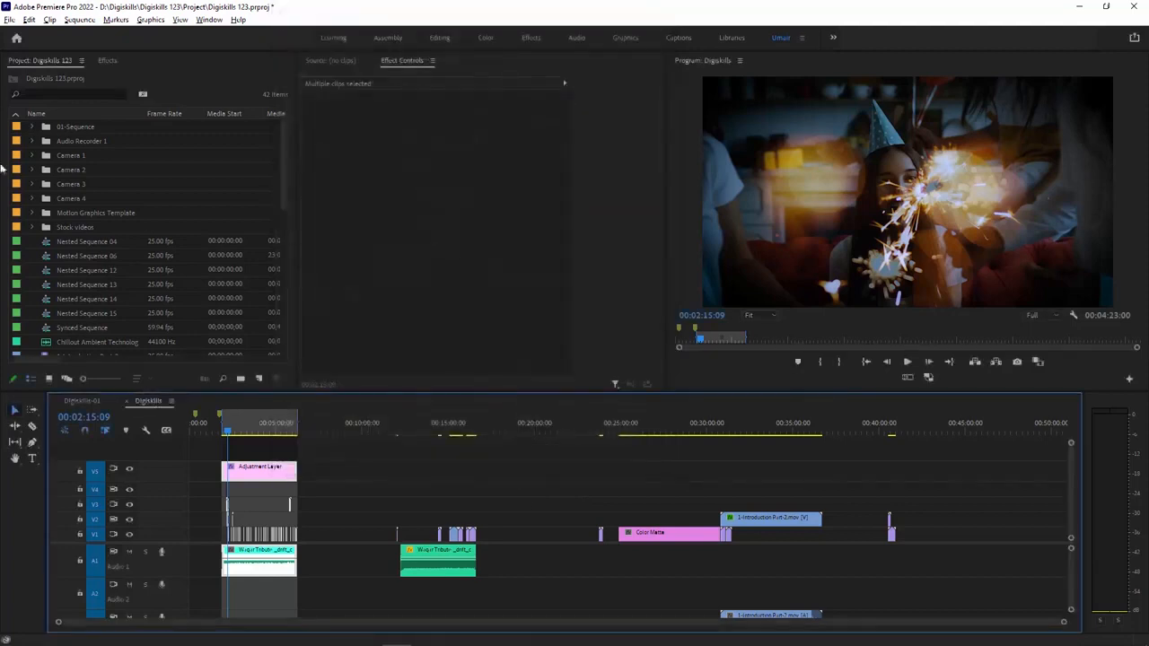
left_click(32, 127)
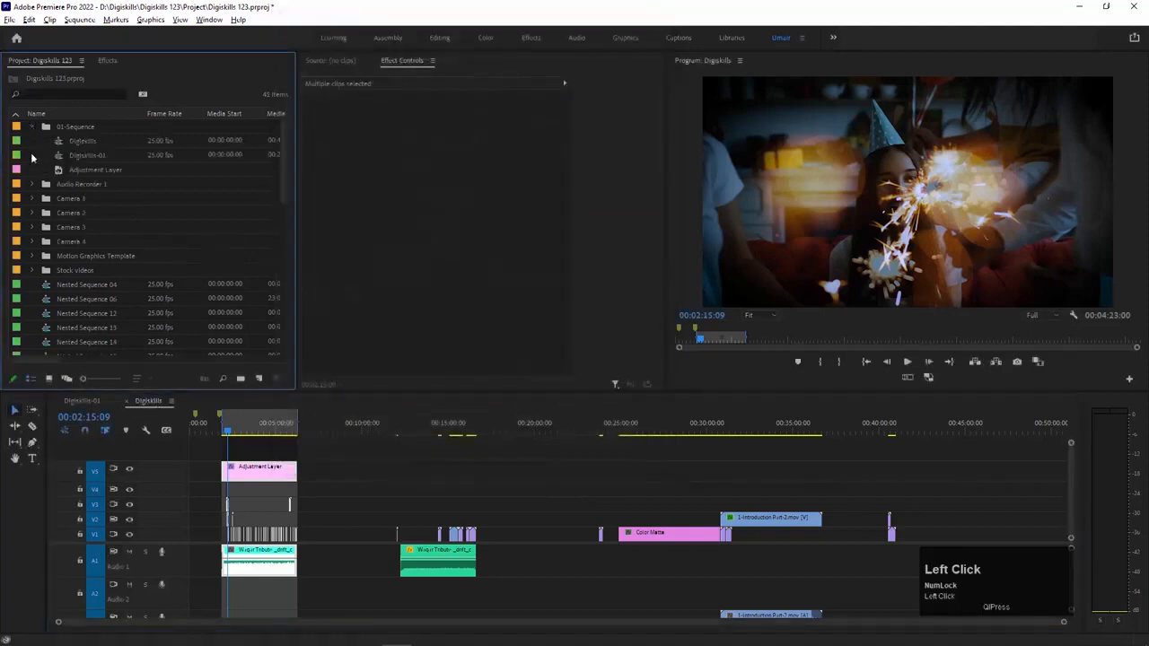
key("ctrl+c")
key("ctrl+v")
left_click_drag(46, 282, 82, 131)
Step: Rename the duplicated sequence Digiskills-Instagram and open it in the timeline
left_click(87, 154)
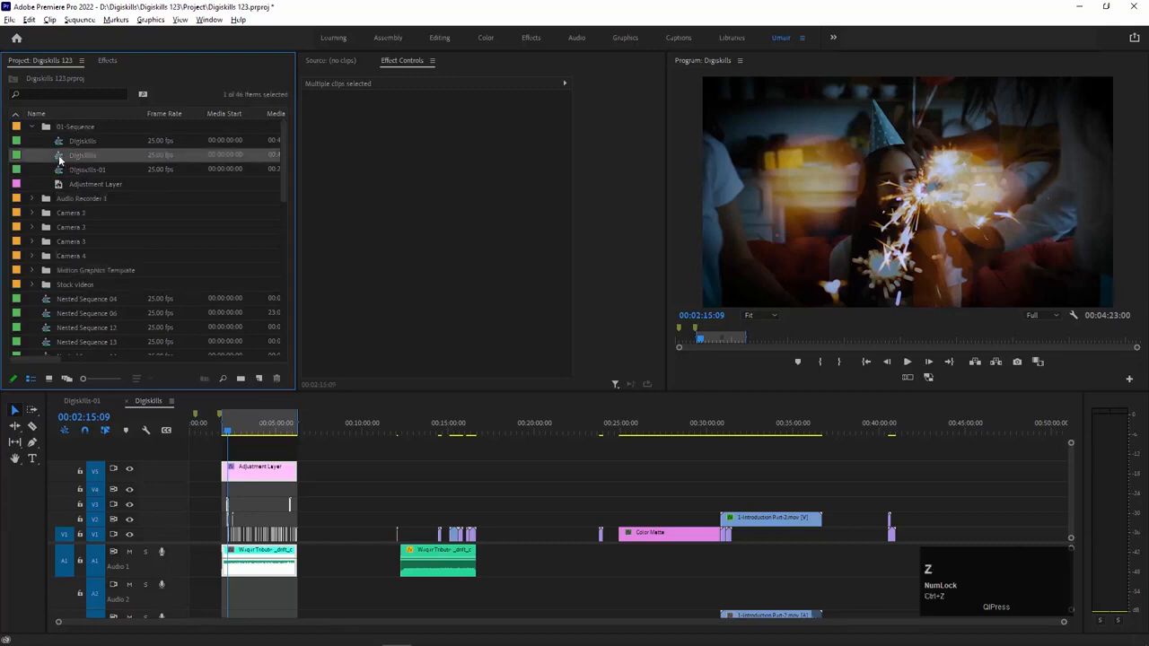
left_click(97, 155)
left_click(101, 155)
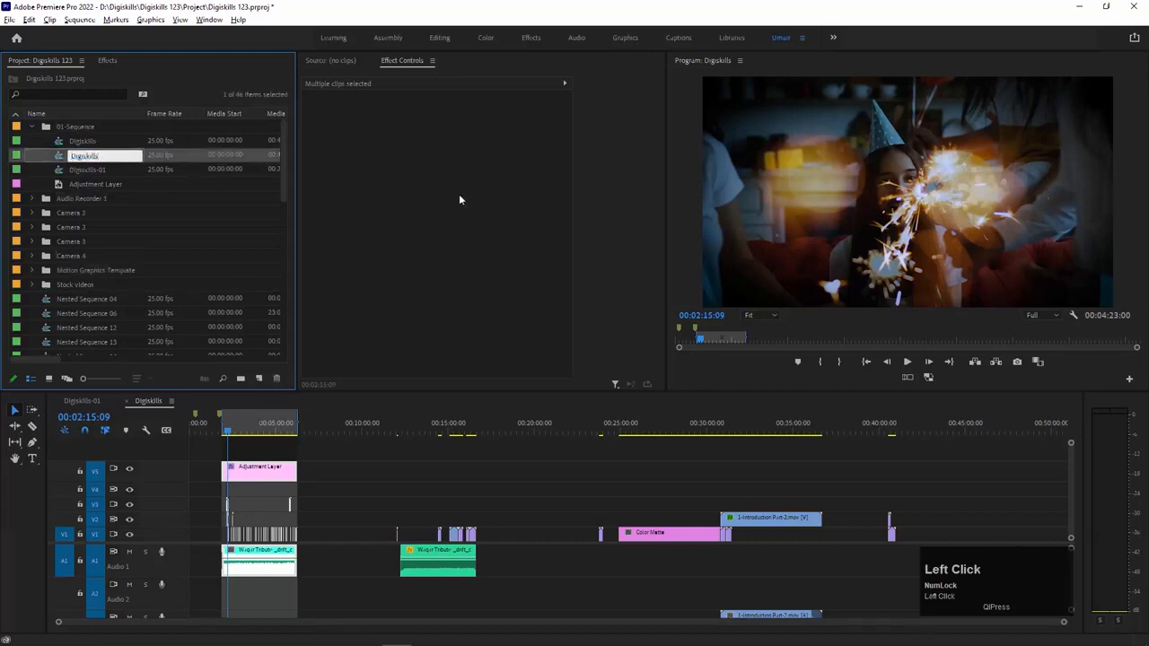
type("-Instagram")
key("Return")
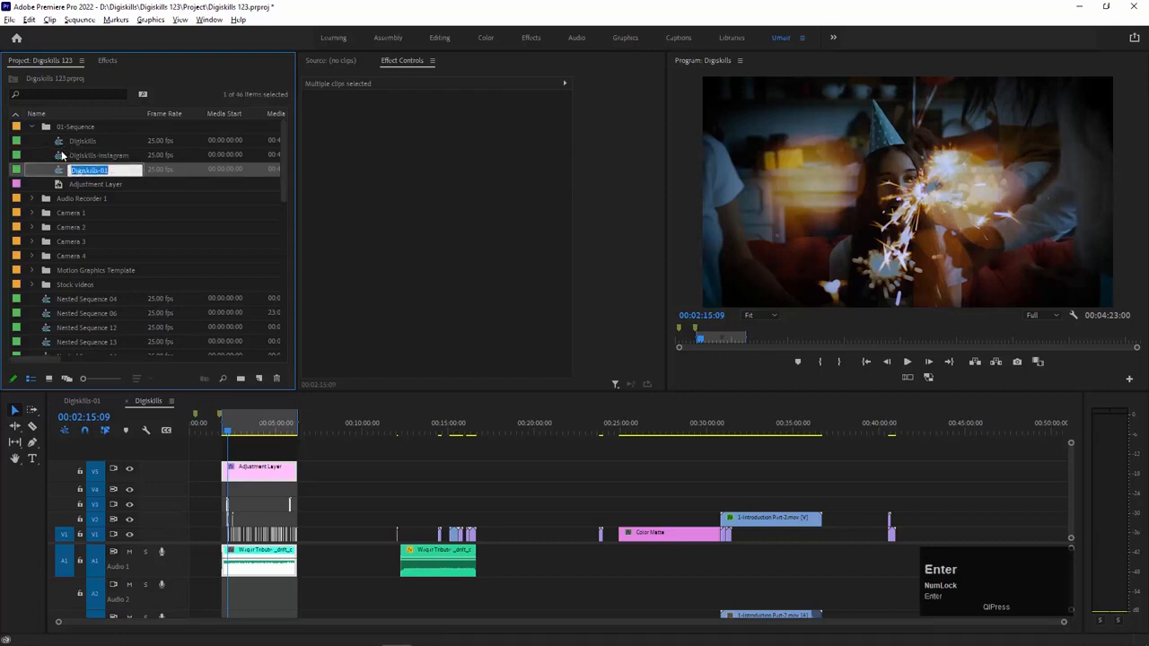
double_click(60, 155)
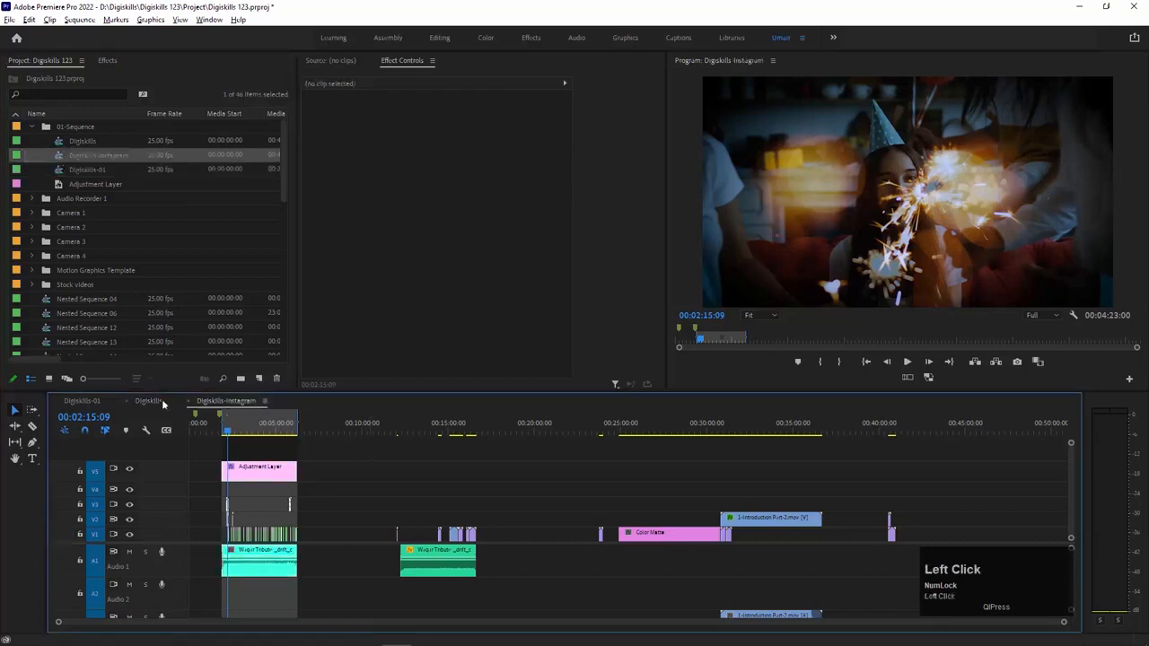
Step: Mark the in-to-out range around the first group of clips in the Digiskills-Instagram timeline and deselect the clips
left_click_drag(309, 446, 211, 580)
key("KP_Divide")
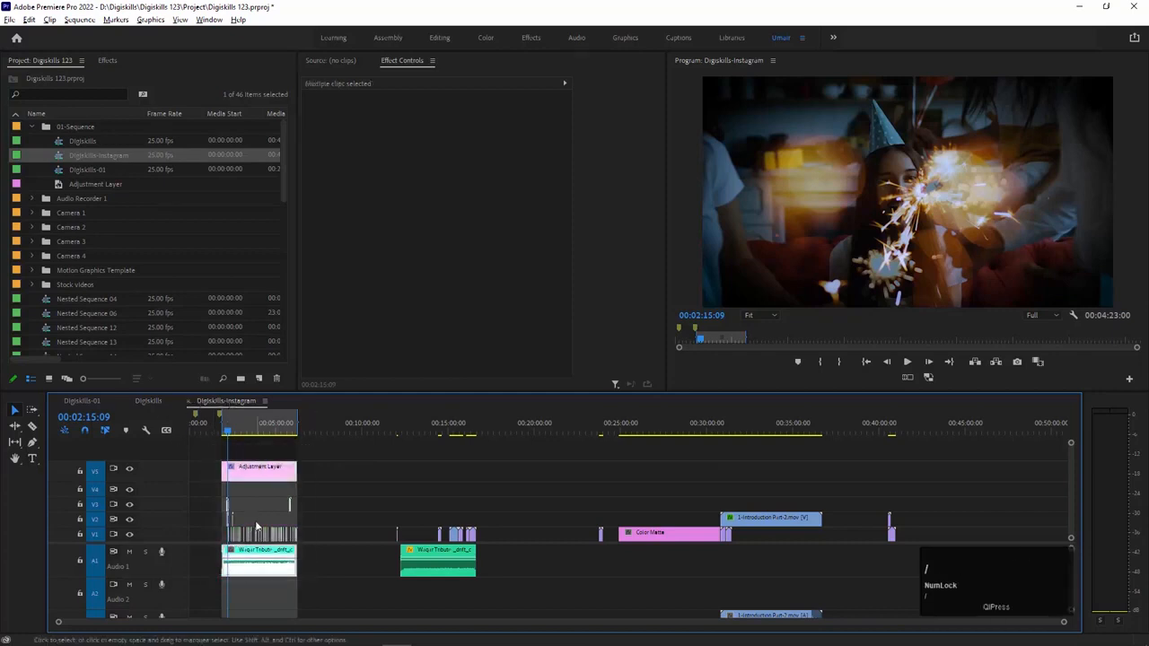
left_click(332, 461)
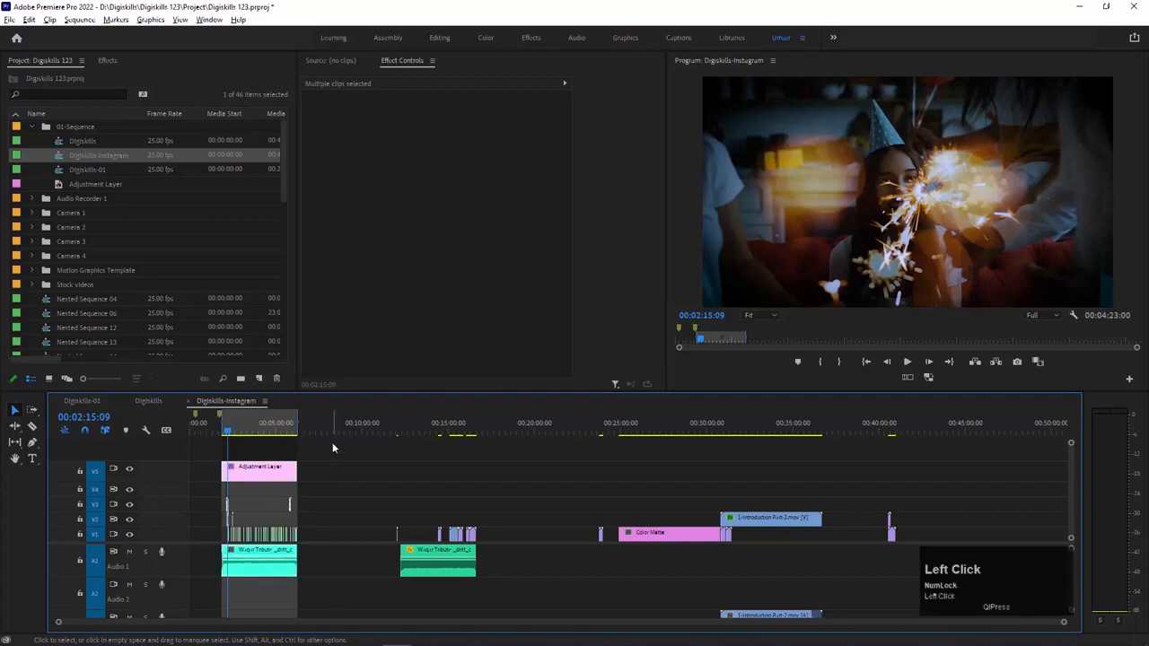
Step: Set the Digiskills-Instagram sequence's horizontal frame size to 1080 and accept the change
left_click(79, 19)
left_click(98, 34)
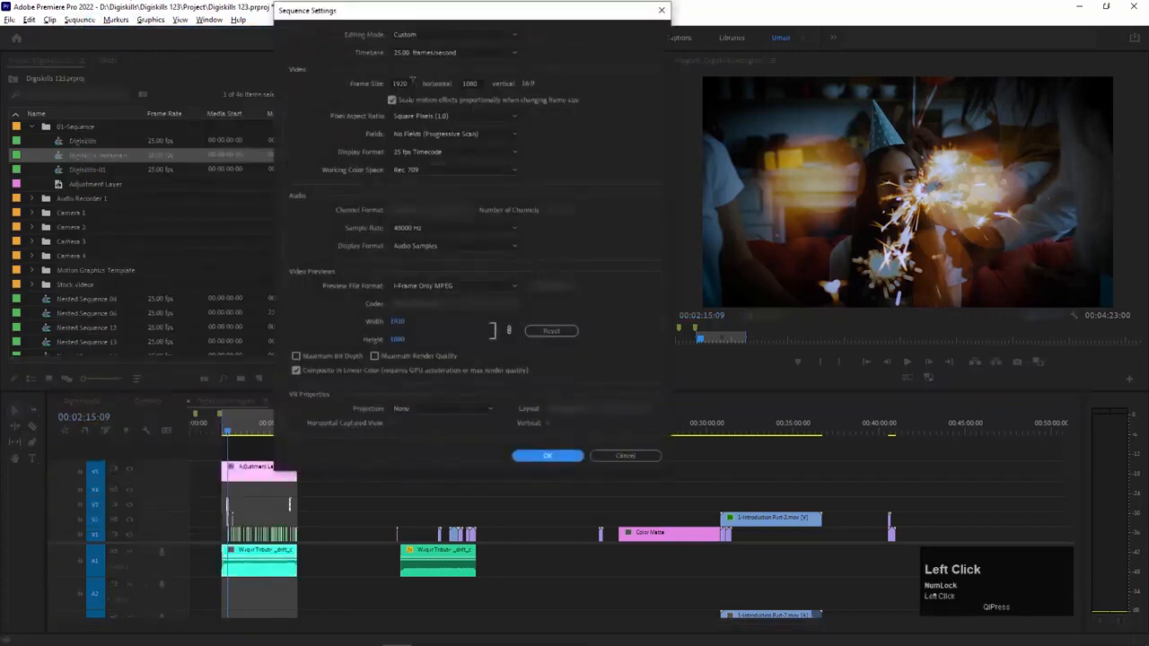
left_click(369, 80)
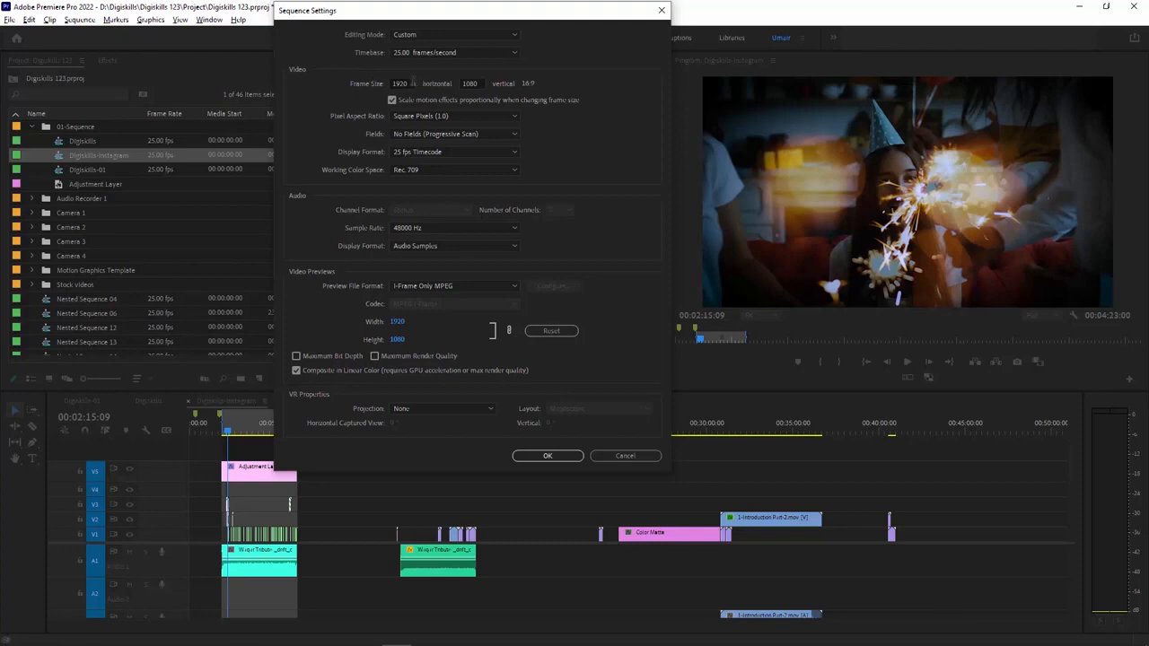
left_click(409, 83)
type("1080")
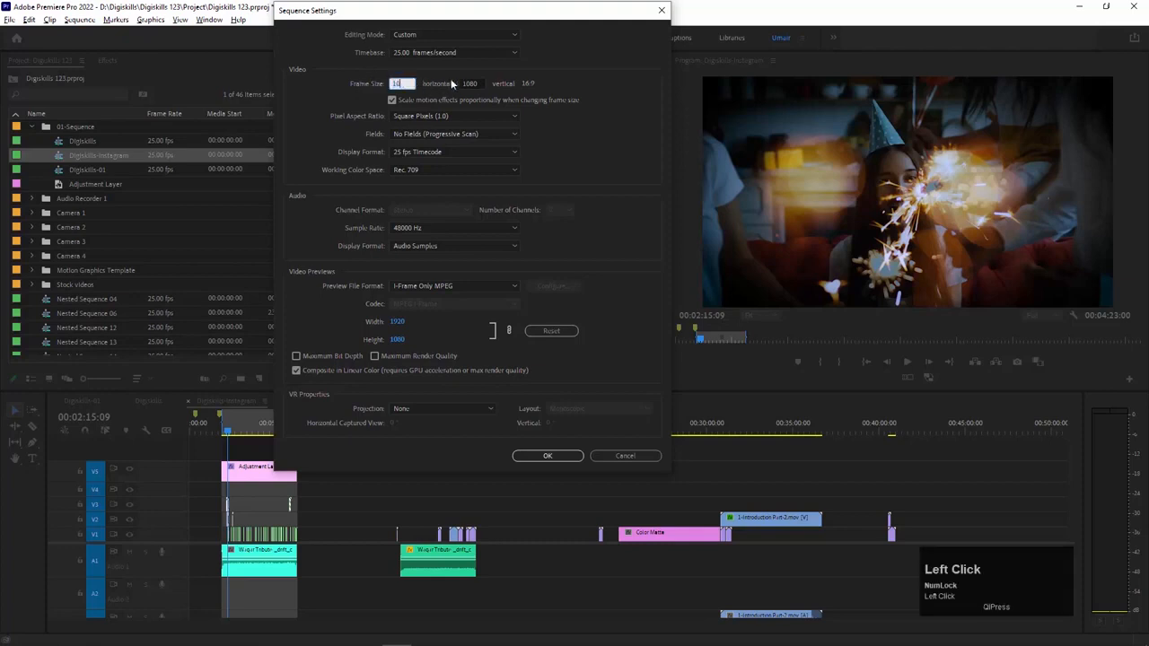
left_click(476, 83)
left_click(551, 456)
left_click(530, 260)
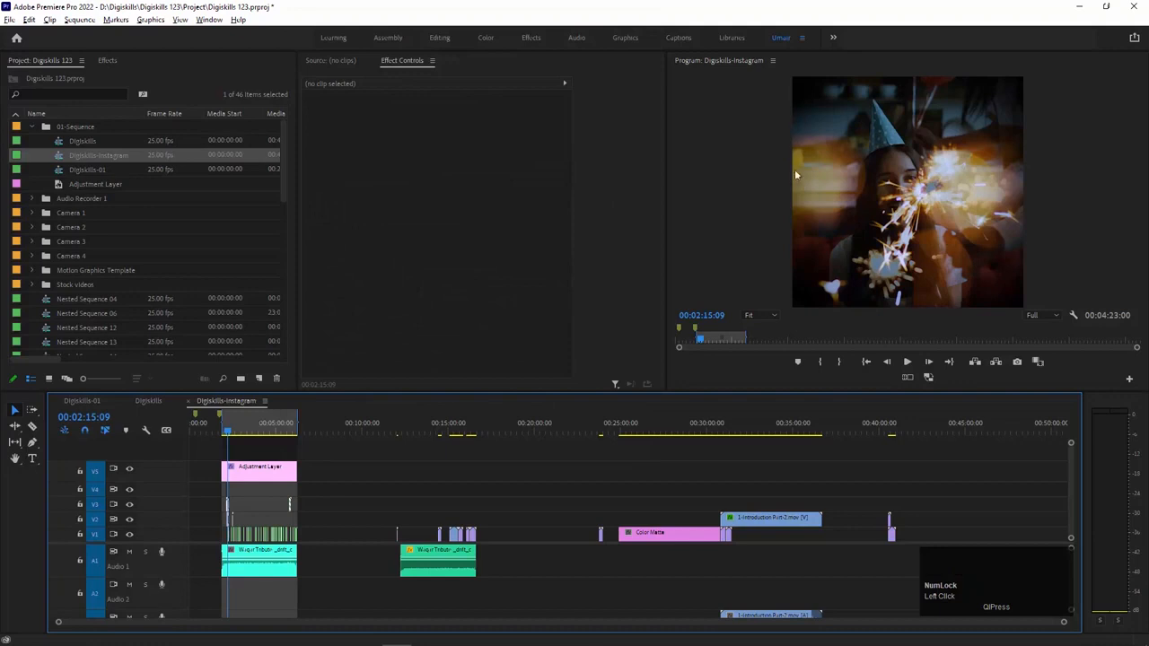
Step: Compare the framing of the Digiskills and Digiskills-Instagram sequences in the program monitor
left_click(149, 401)
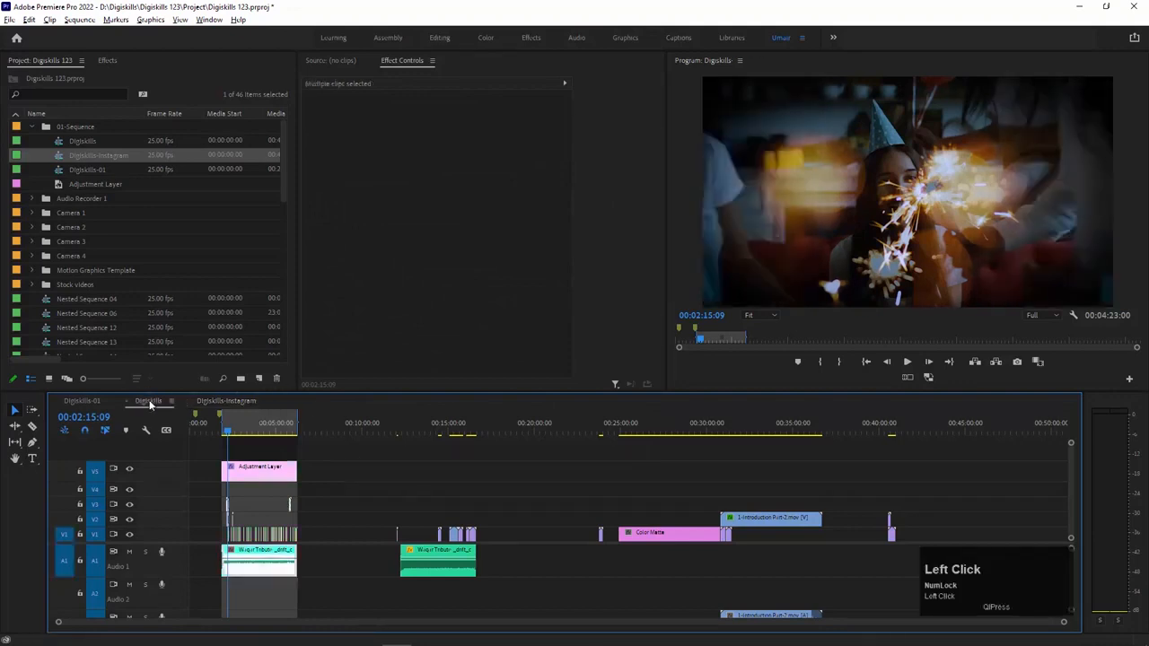
left_click(225, 401)
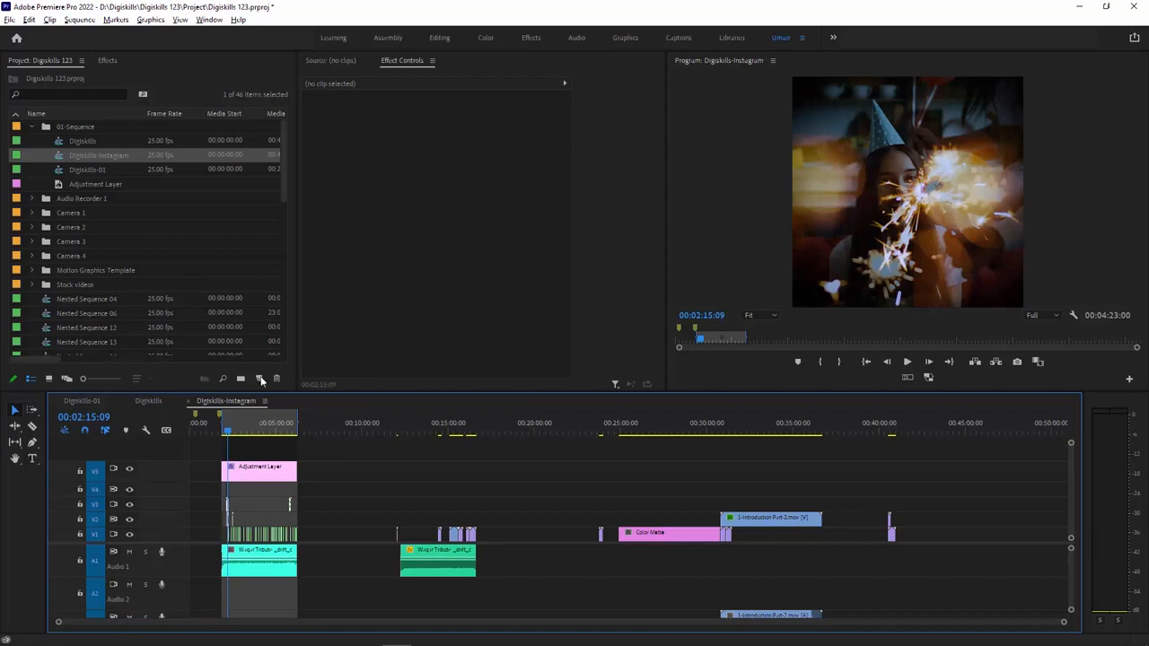
left_click(149, 401)
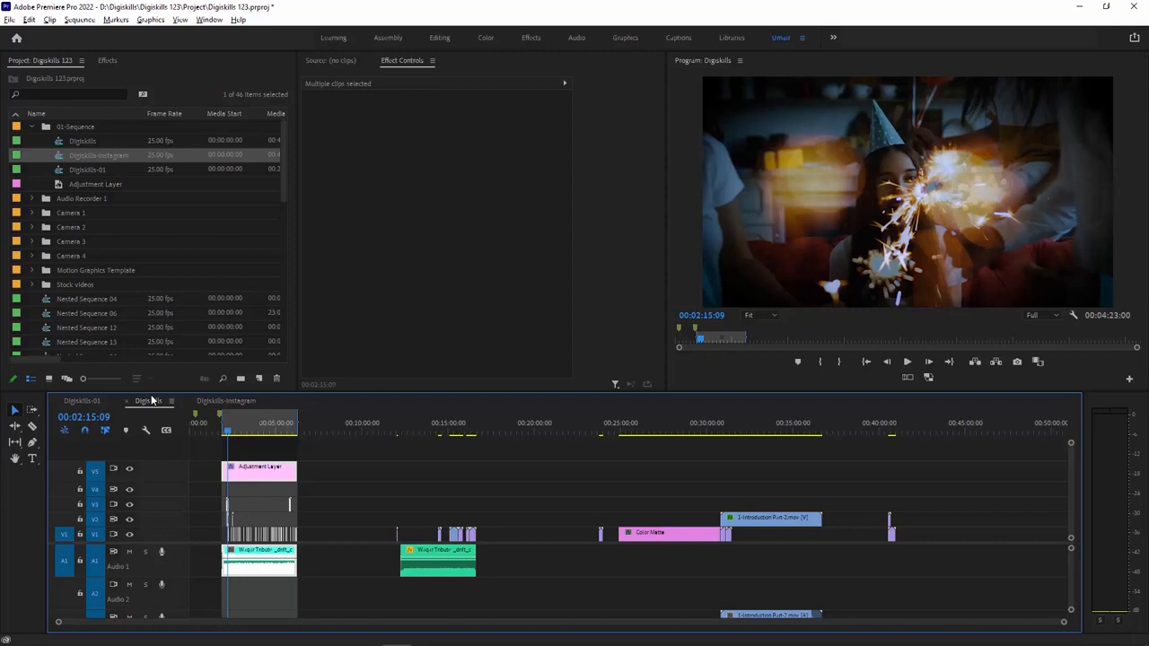
left_click(223, 403)
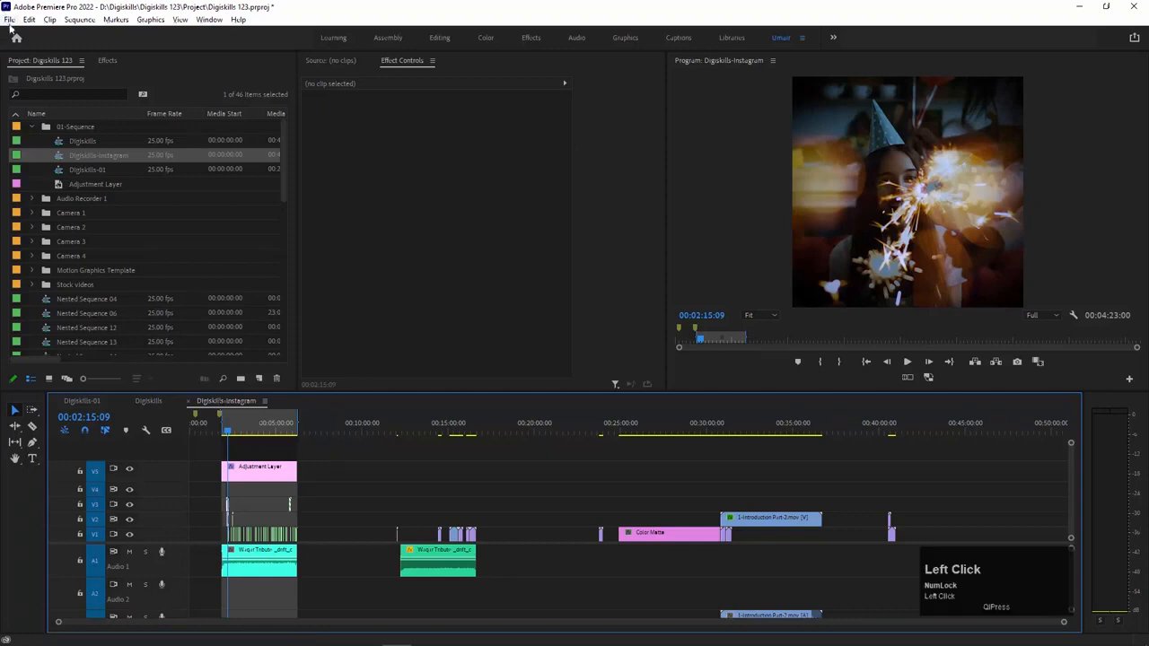
Step: Open the media export settings for Digiskills-Instagram, choose the H.264 format, and cancel the export
left_click(9, 19)
mouse_move(90, 393)
left_click(205, 393)
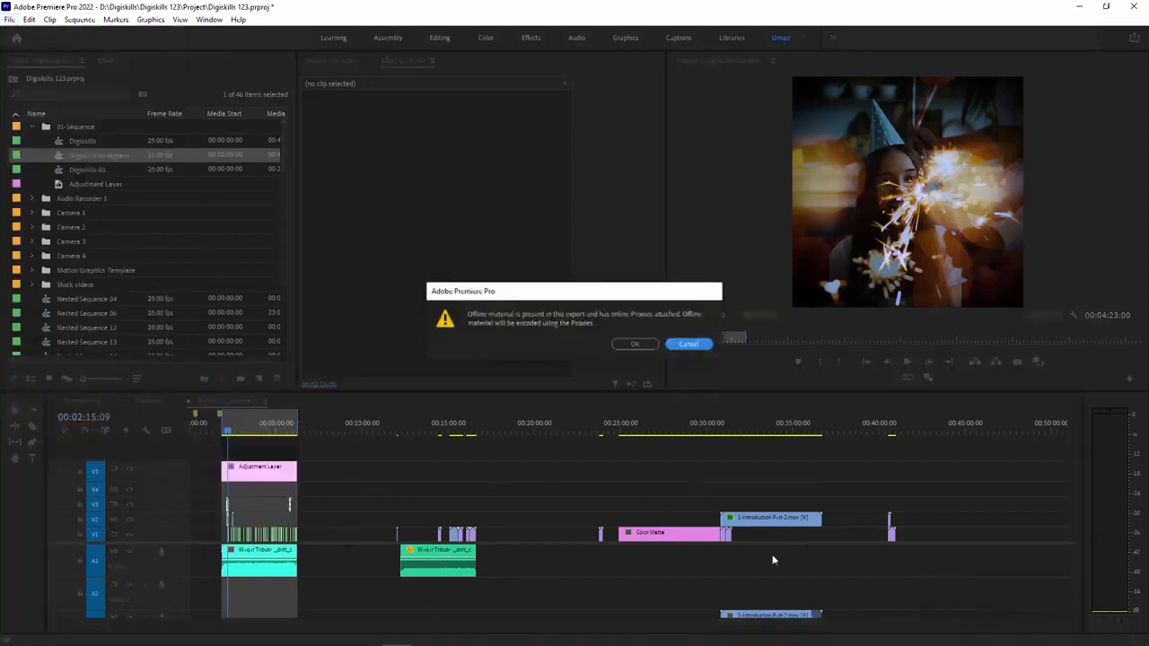
left_click(640, 344)
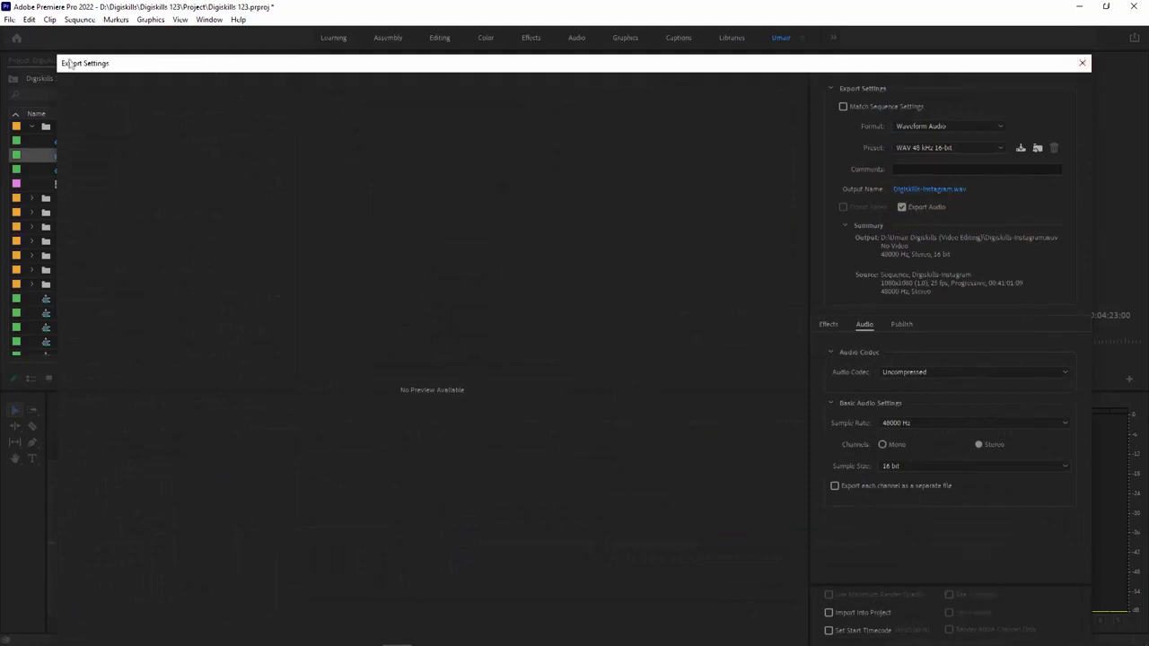
left_click_drag(55, 56, 297, 95)
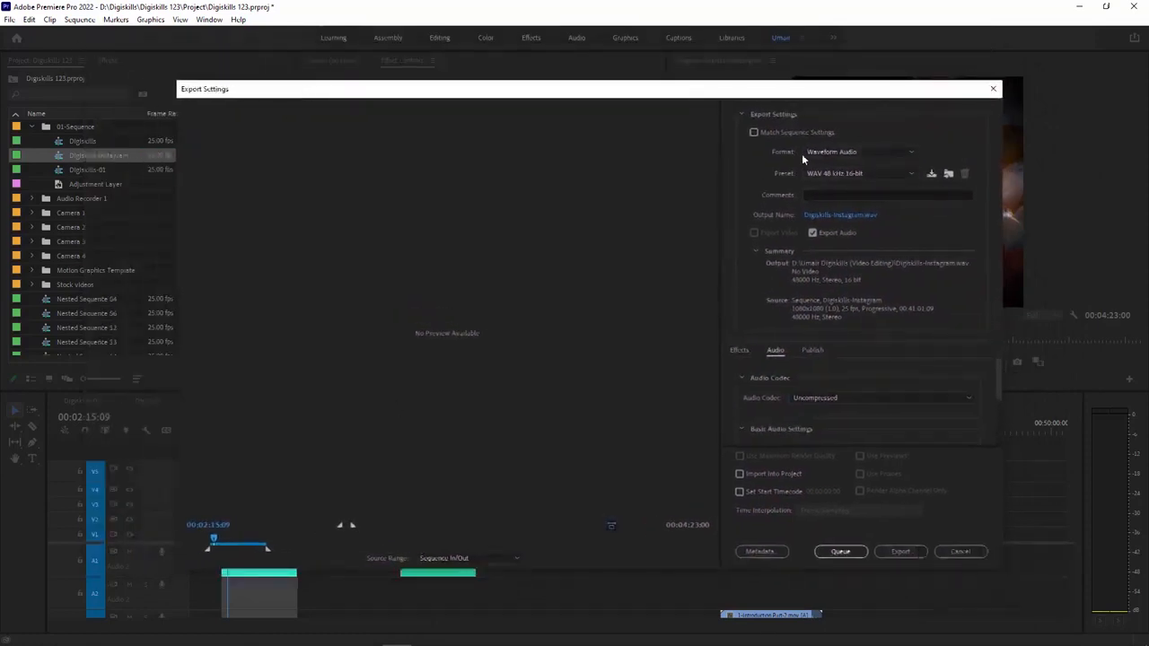
left_click(839, 151)
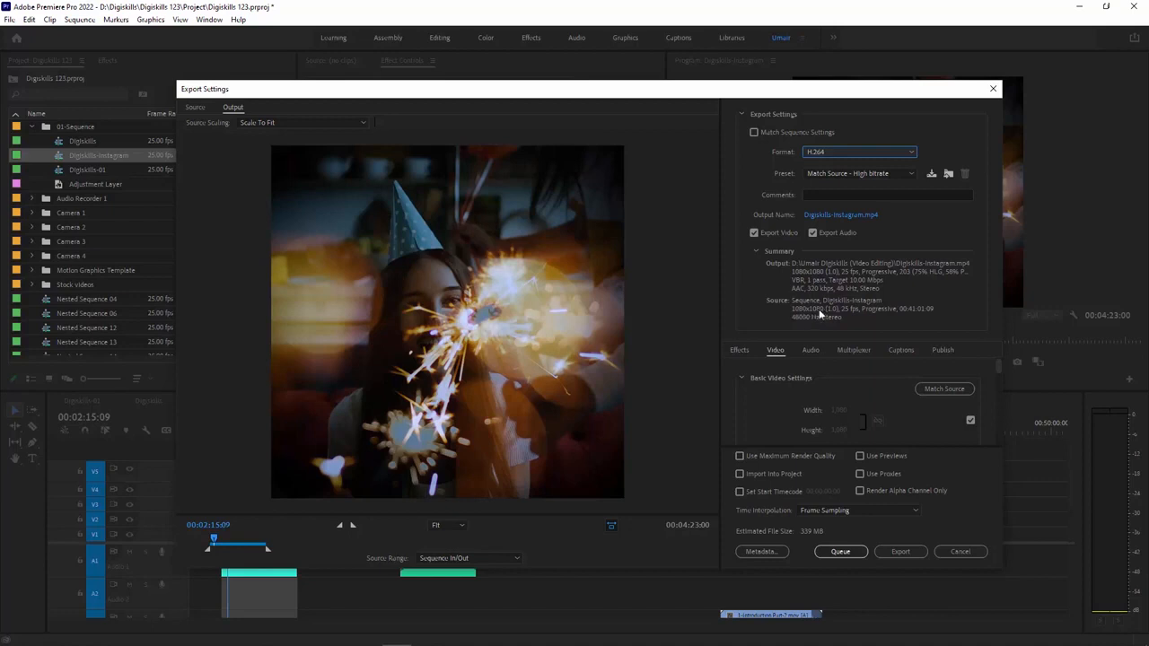
left_click(959, 551)
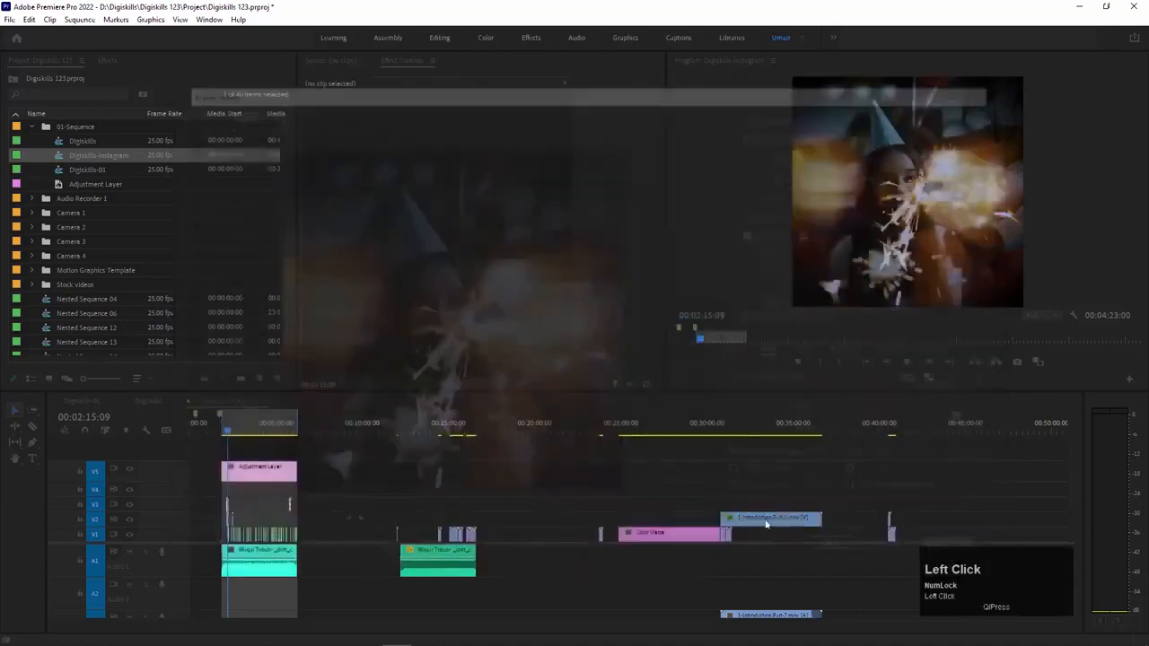
Step: Open the media export settings for the Digiskills sequence and choose the H.264 format
left_click(141, 403)
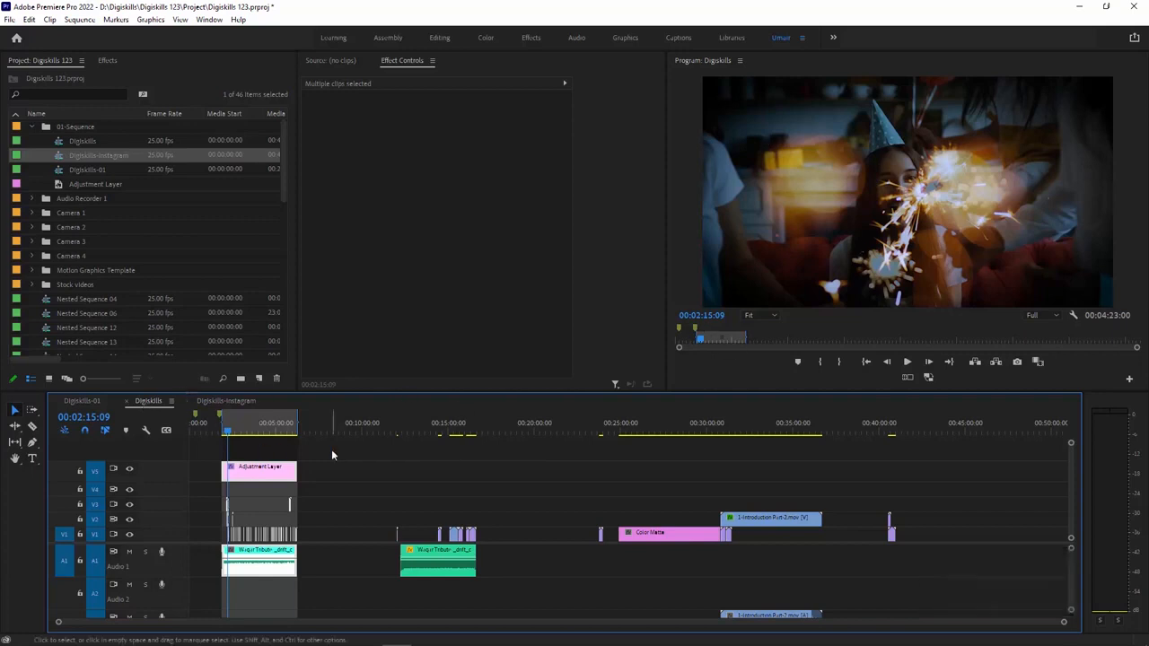
left_click(9, 18)
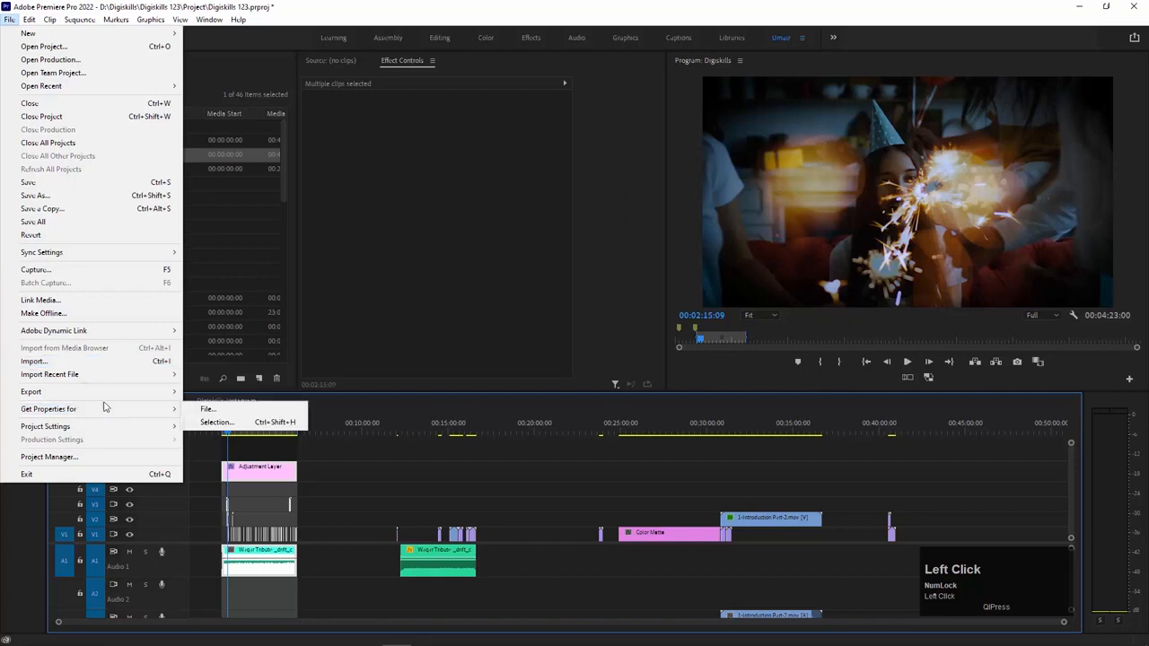
left_click(107, 393)
left_click(213, 392)
left_click(863, 153)
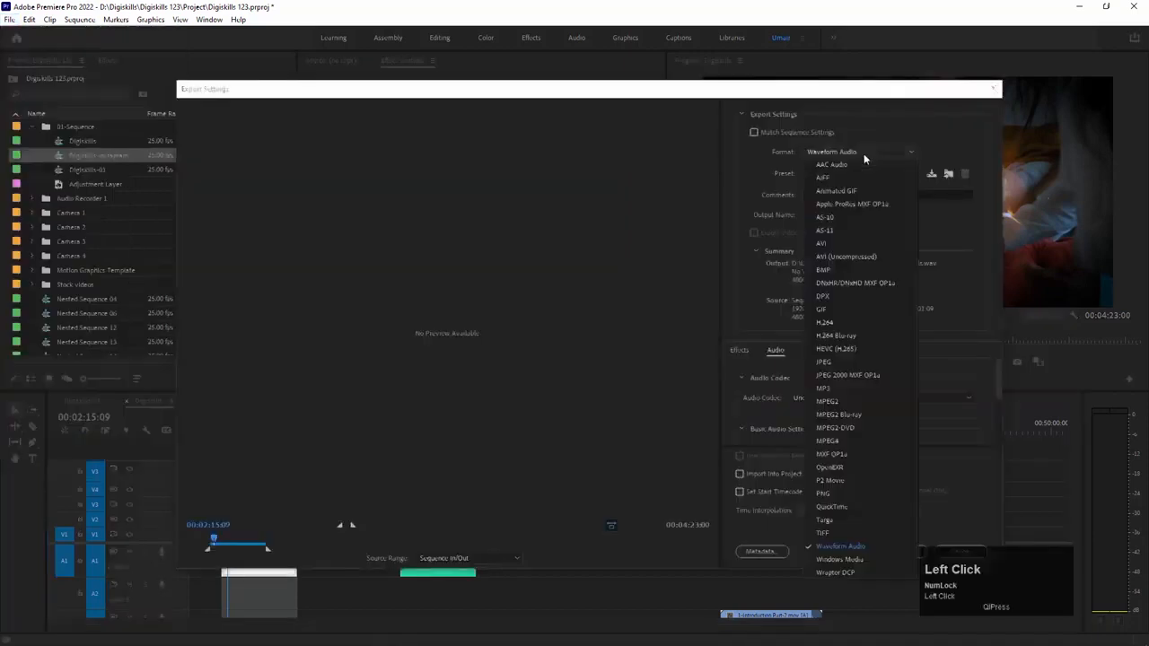
left_click(841, 306)
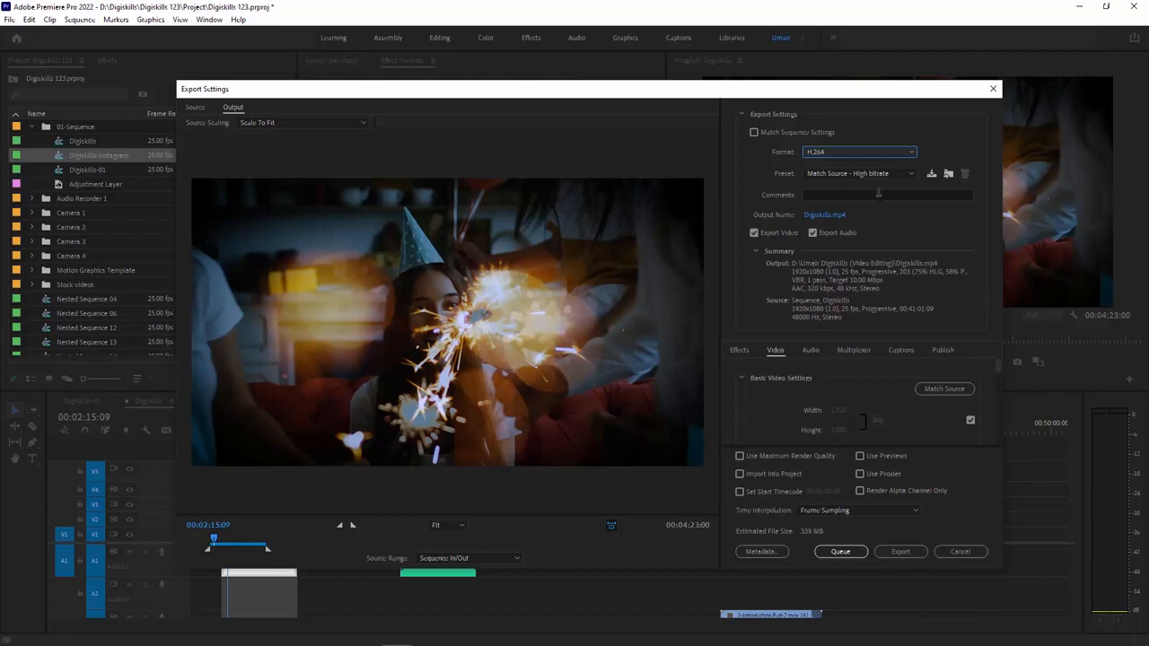
Step: Stop matching the source frame size, unlink the proportions, and set the export width and height to 1080 each
left_click_drag(997, 365, 974, 381)
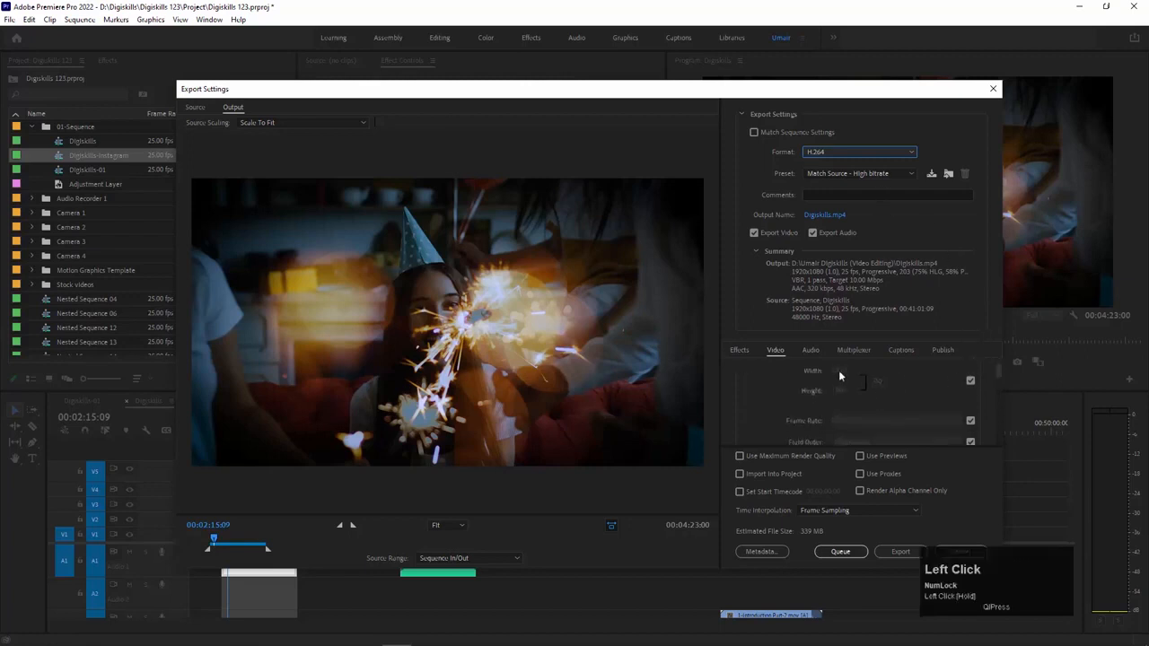
left_click(968, 380)
left_click(878, 381)
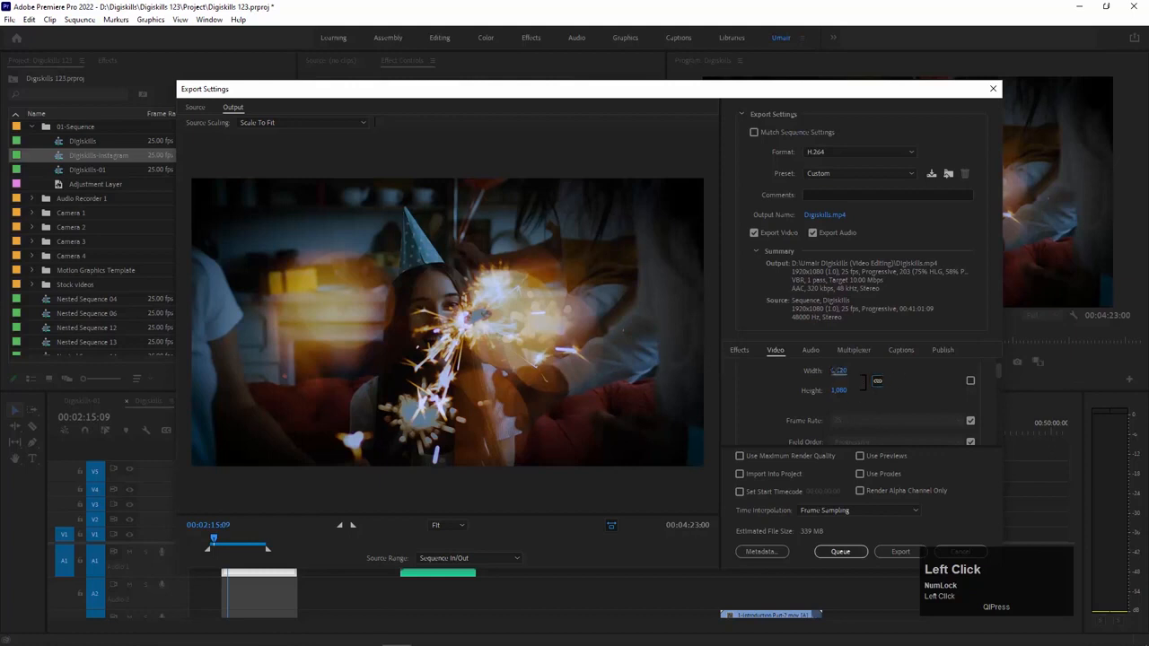
left_click(837, 371)
type("1080")
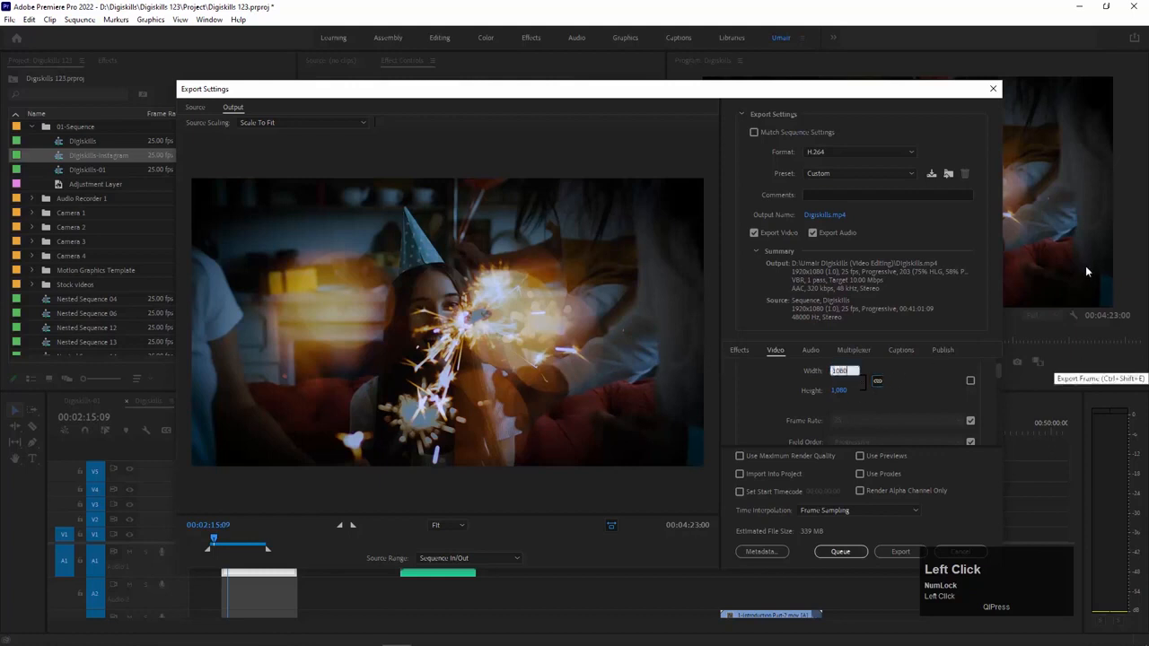
left_click(908, 389)
left_click(875, 381)
type("1080")
key("Return")
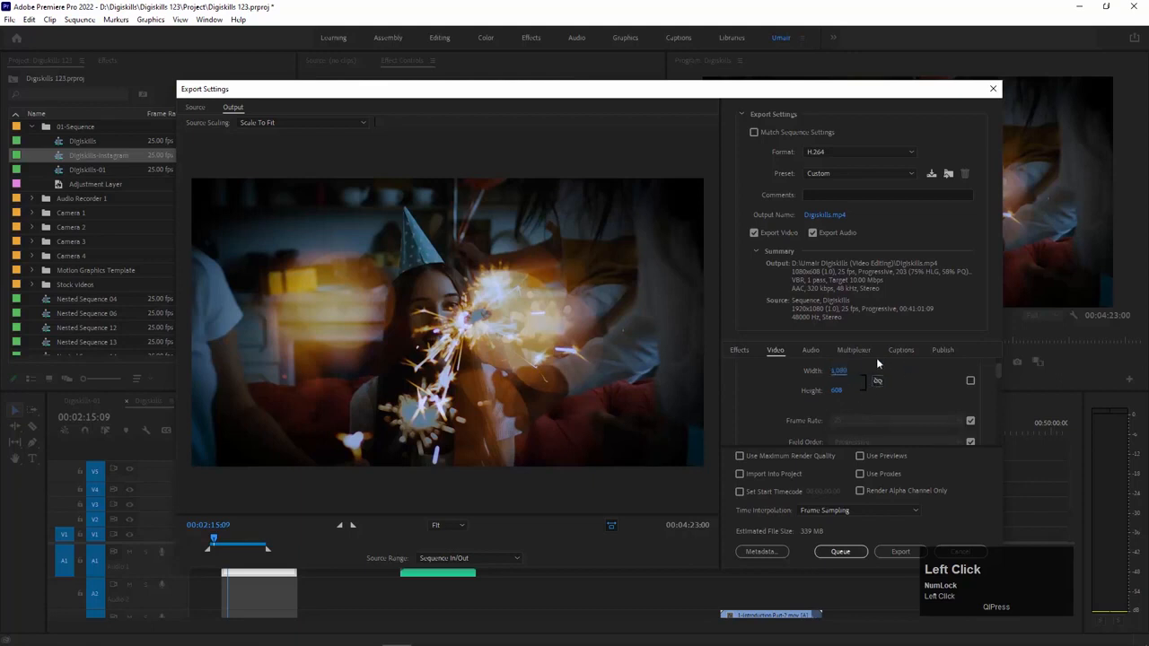
left_click(837, 393)
type("1080")
left_click(867, 395)
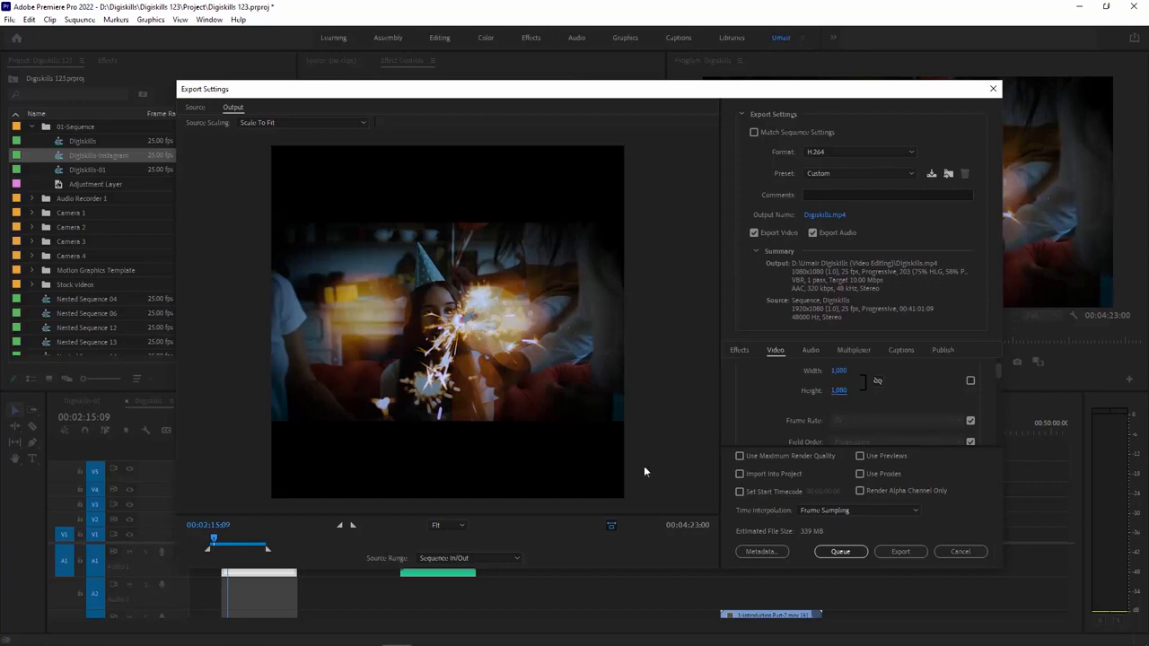
Step: Compare the source and output previews of the square Digiskills export and cancel it
left_click(196, 107)
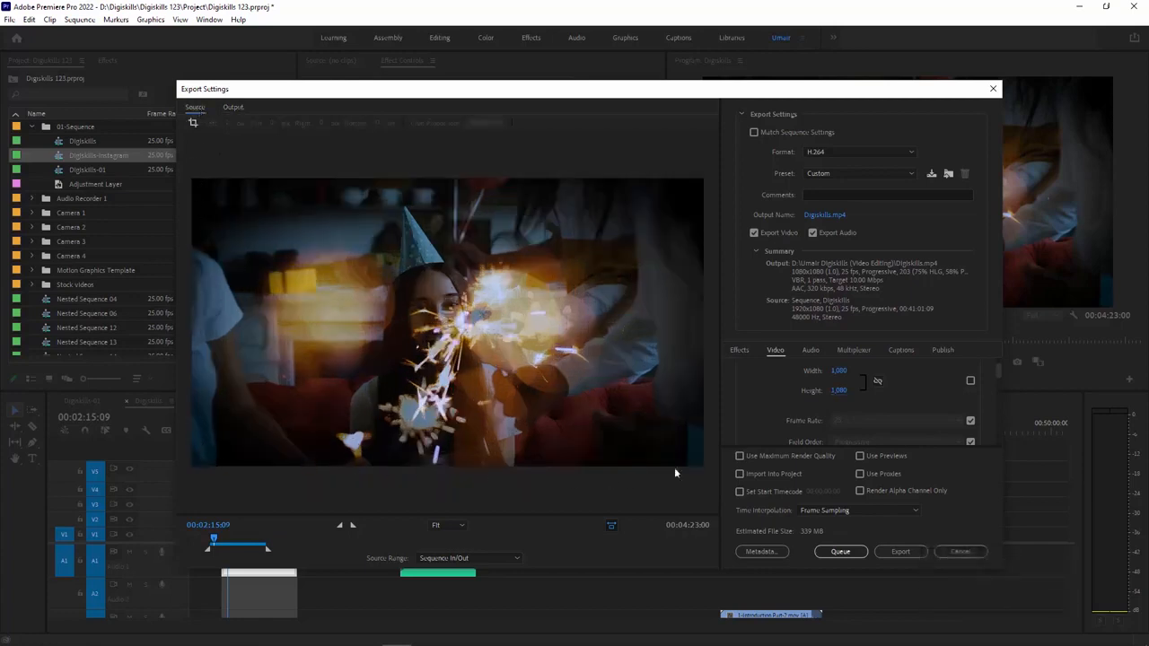
left_click(232, 107)
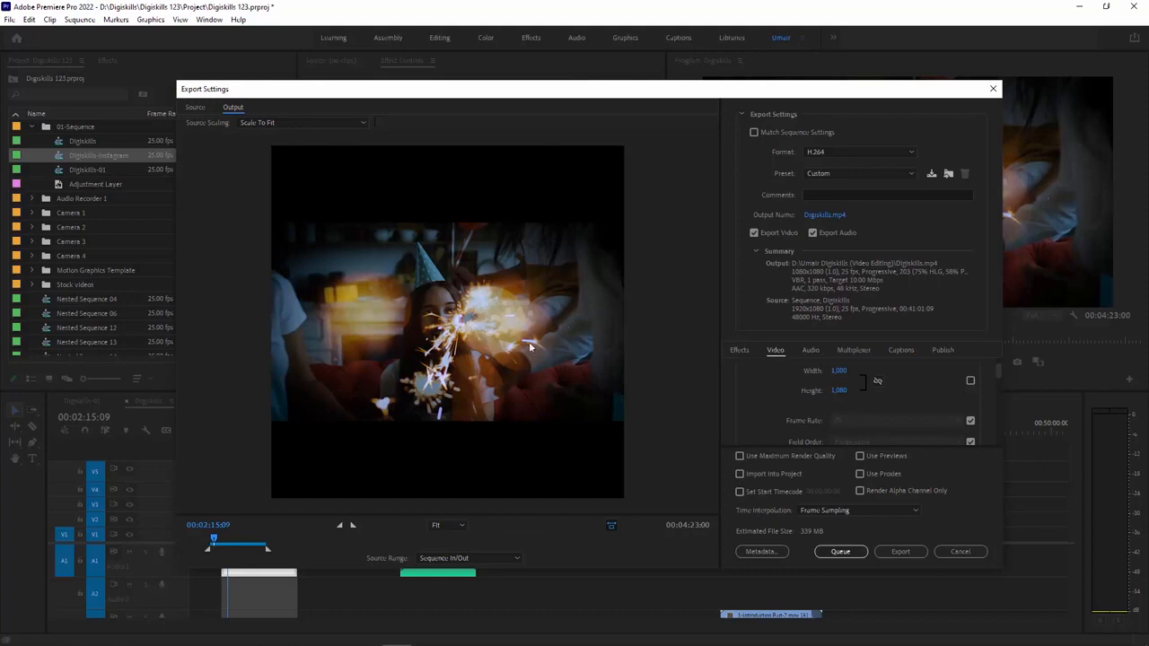
left_click(961, 551)
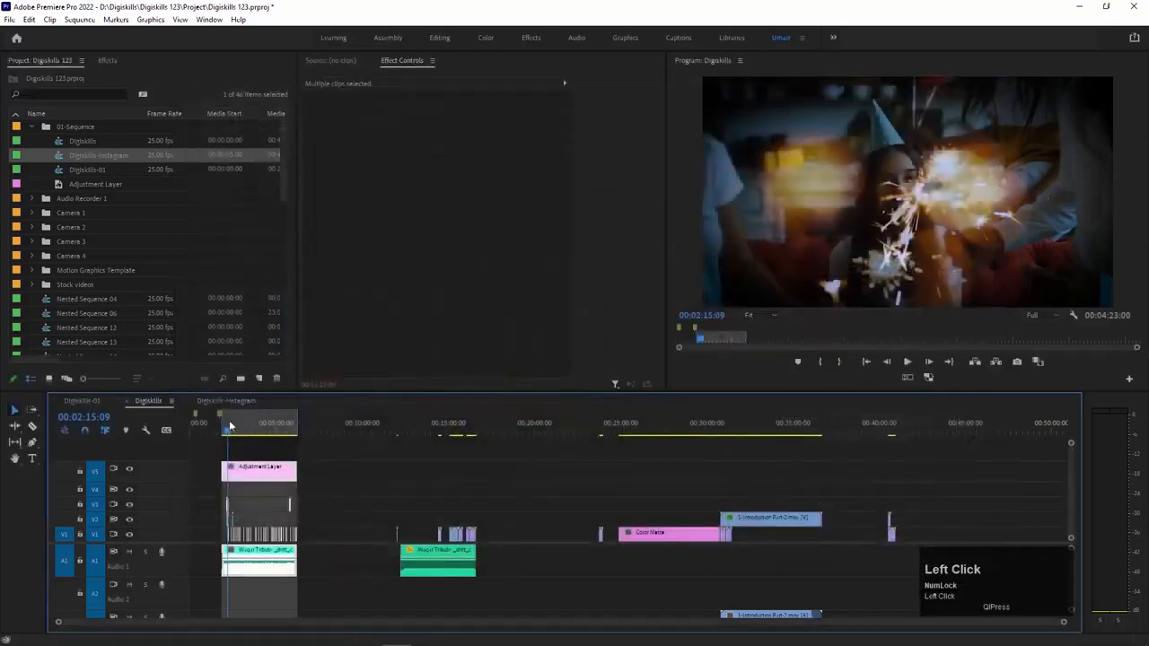
Step: Open the media export settings for the Digiskills-Instagram sequence and choose the H.264 format
key("Num_Lock")
left_click(9, 19)
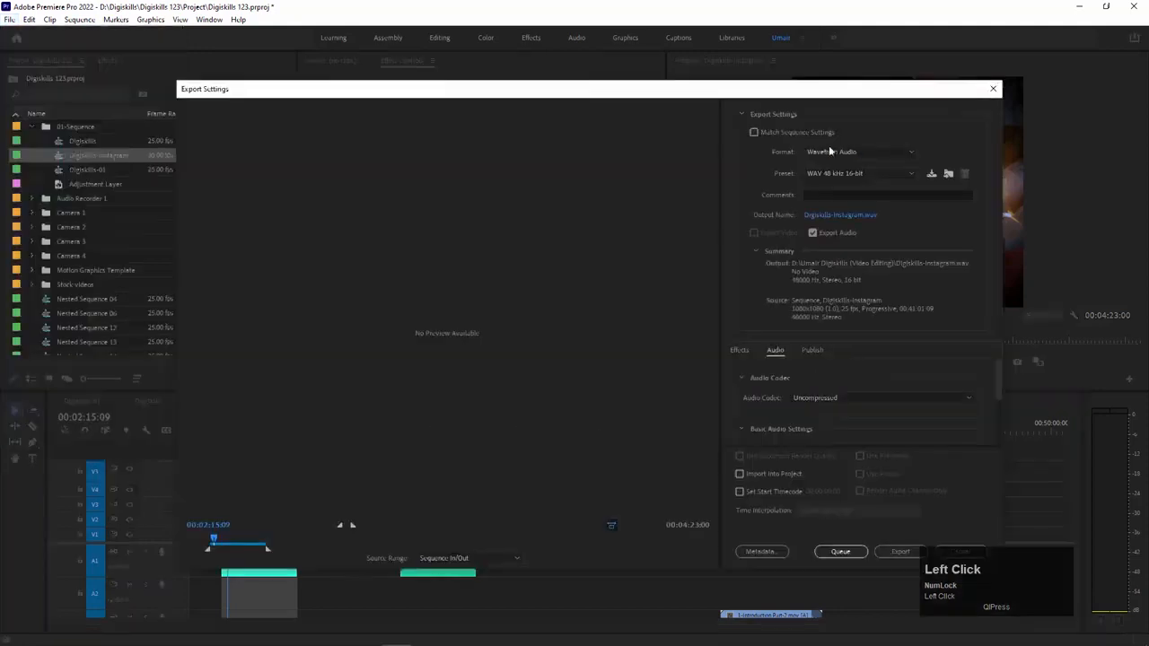
left_click(829, 151)
left_click(819, 320)
Step: Cancel the export of the square sequence and move the Digiskills-Instagram playhead to 00:02:15:16
left_click_drag(247, 98, 263, 88)
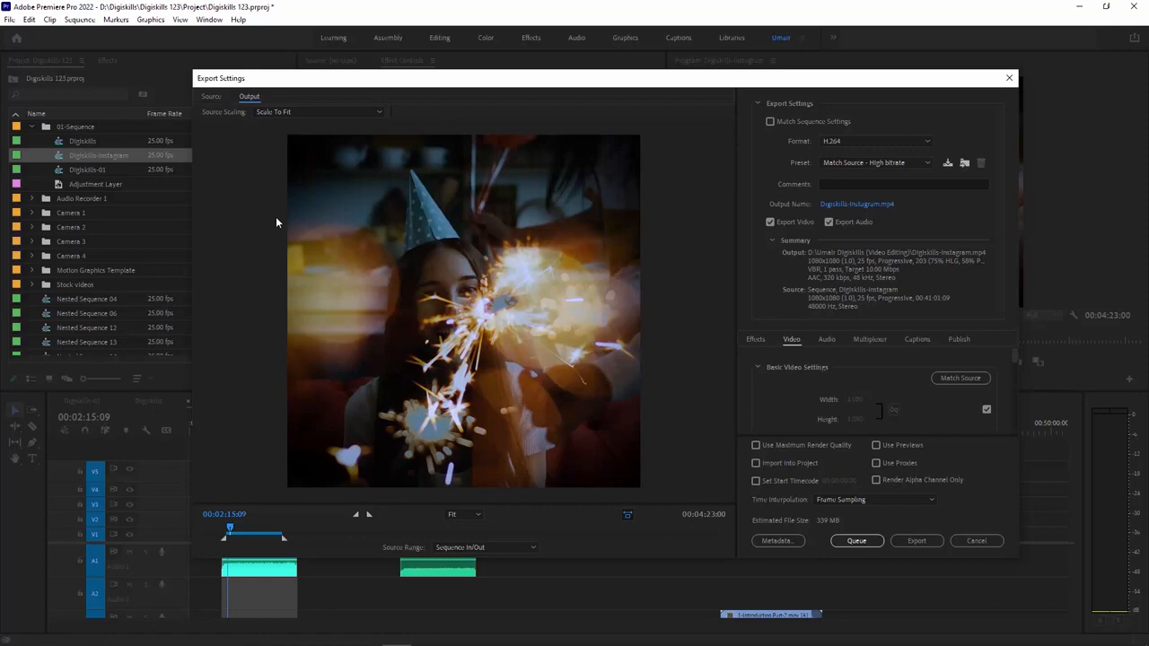
key("Escape")
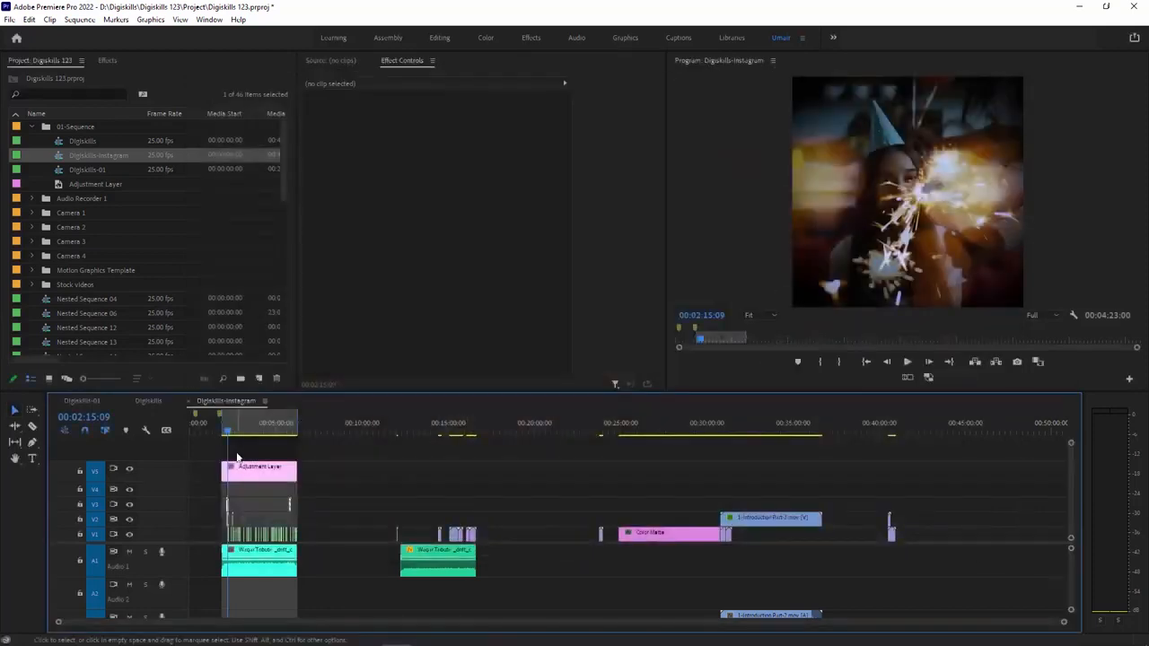
key("equal")
key("equal")
key("equal")
key("equal")
key("equal")
key("equal")
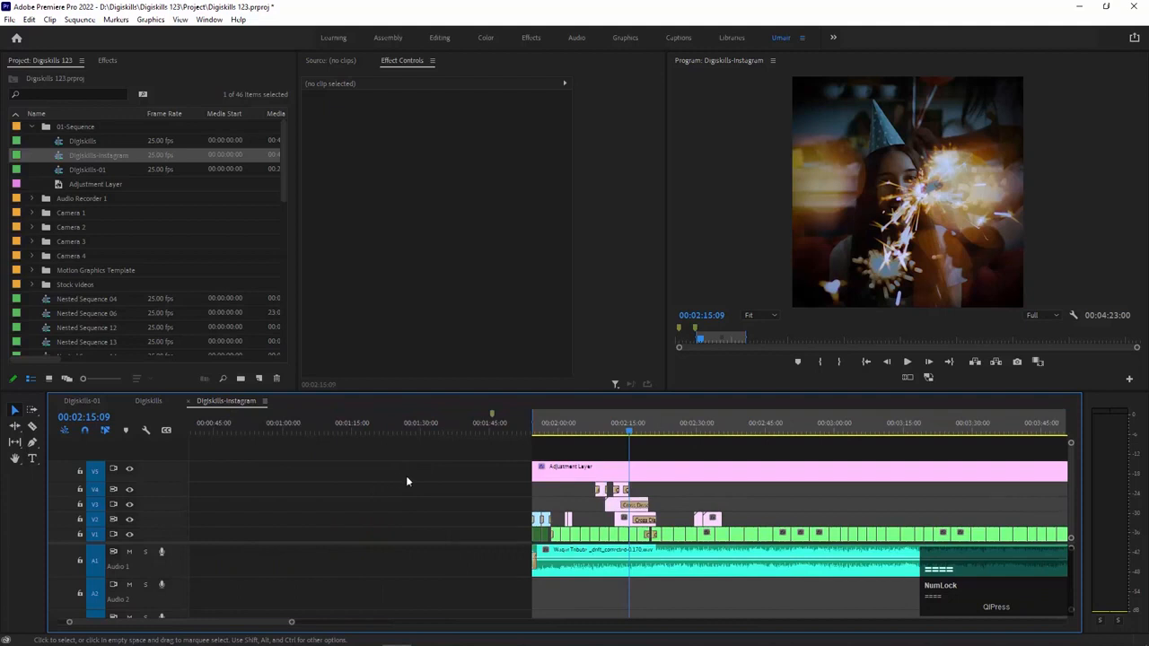
key("equal")
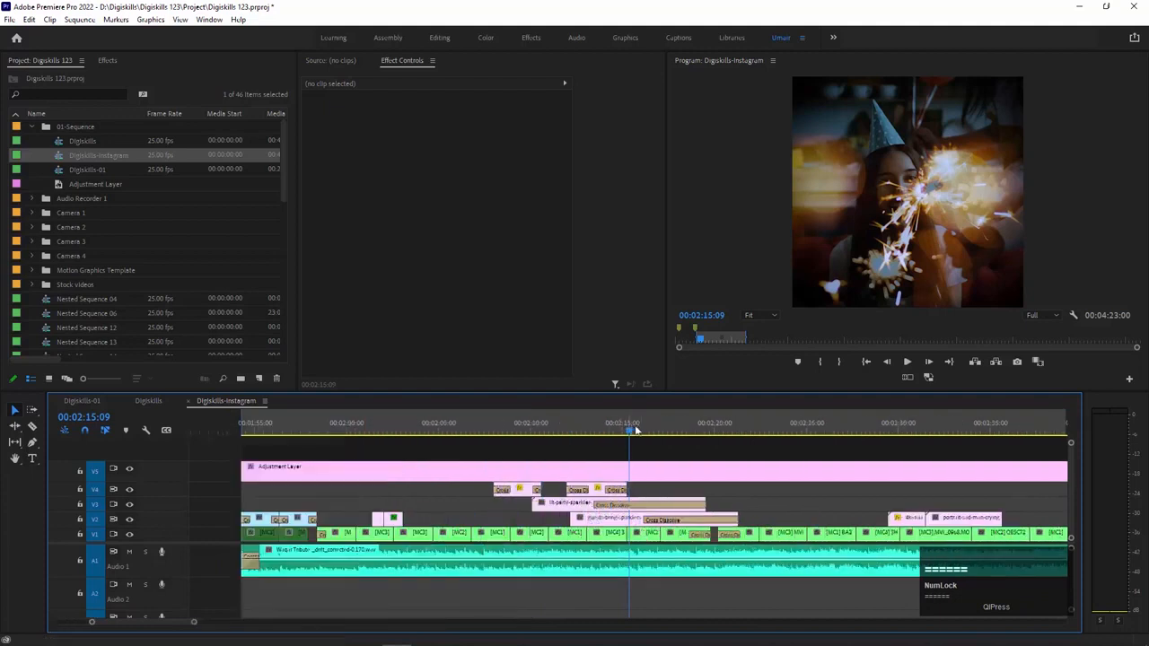
left_click(635, 431)
left_click(635, 432)
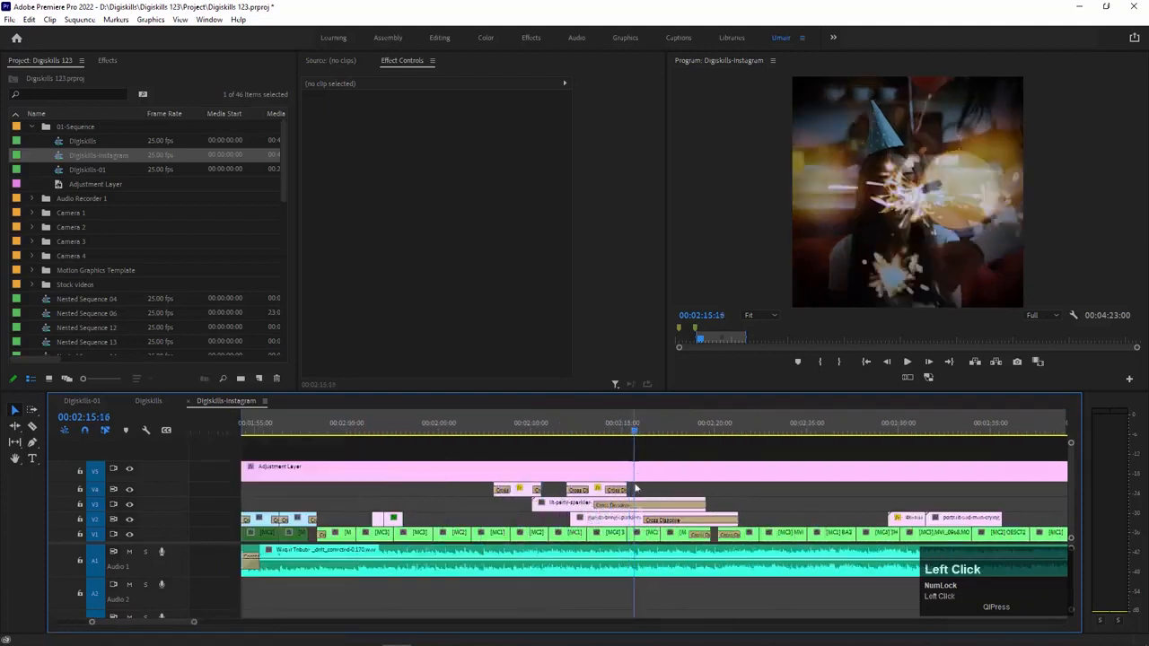
Step: Try shifting the guests-bring-sparklers clip horizontally with its Position value, and undo the shift
left_click(647, 535)
left_click(625, 520)
left_click_drag(441, 122, 410, 123)
key("ctrl+z")
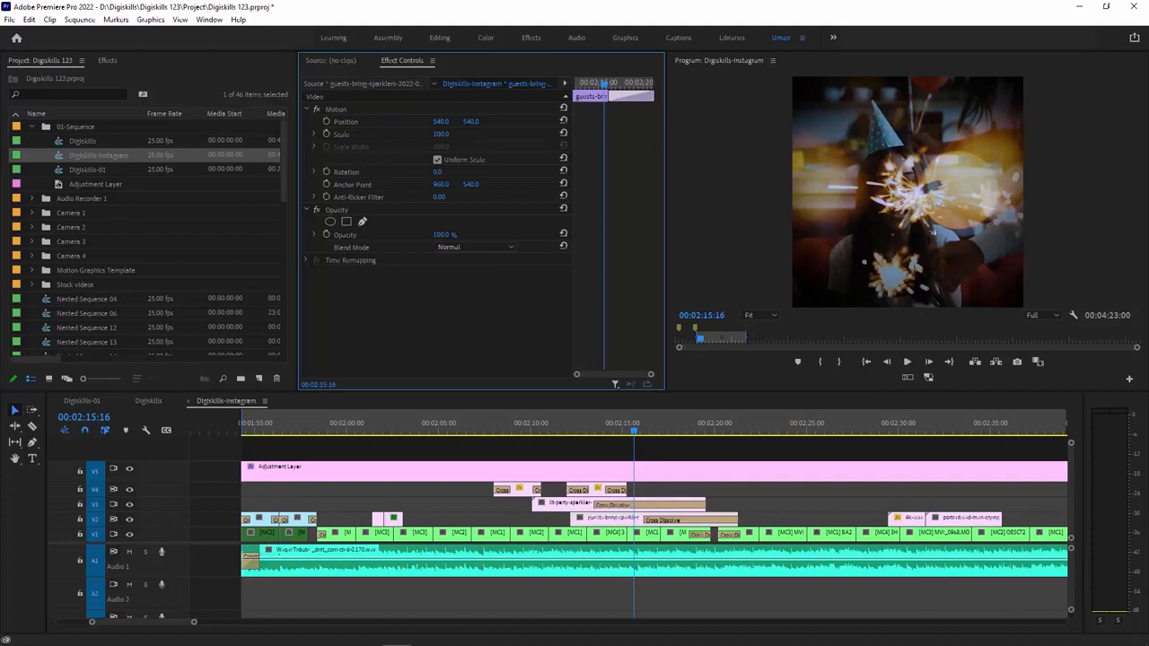
Step: Compare the framing of the original Digiskills sequence with that of the Digiskills-Instagram sequence
left_click(145, 400)
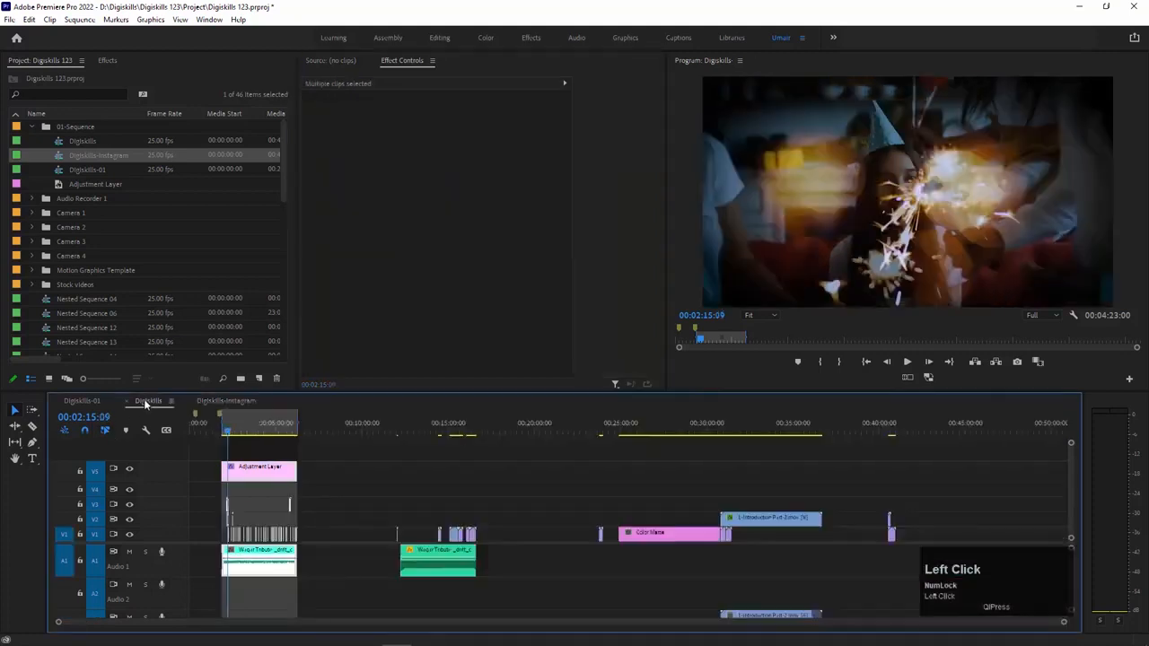
left_click(220, 402)
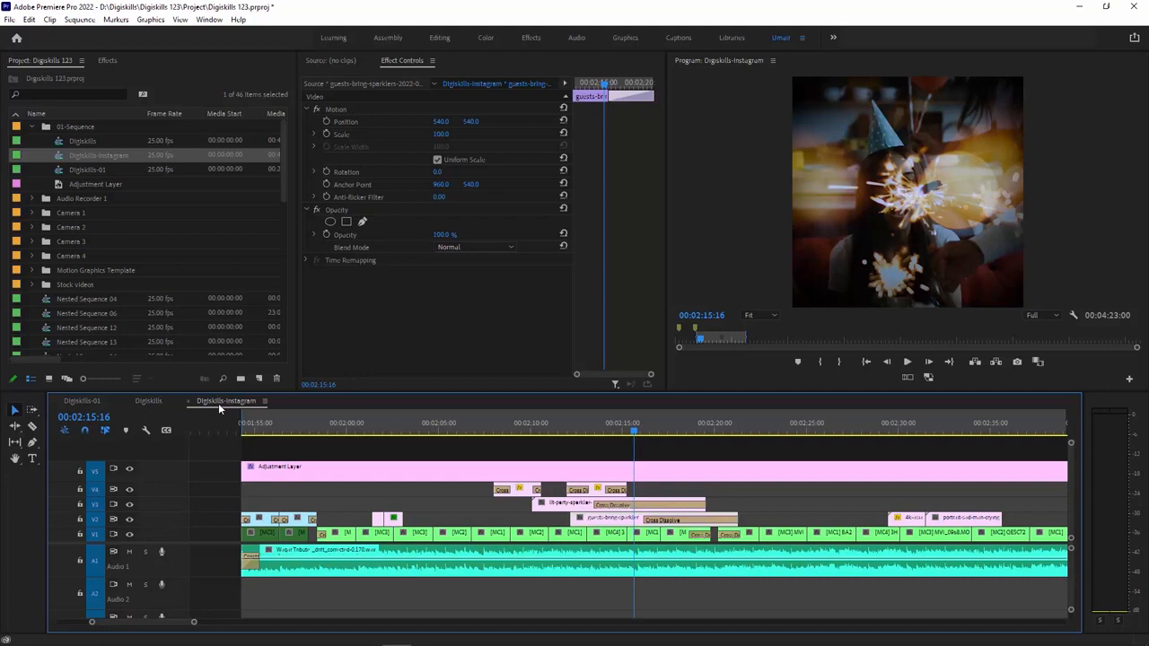
key("minus")
key("minus")
key("minus")
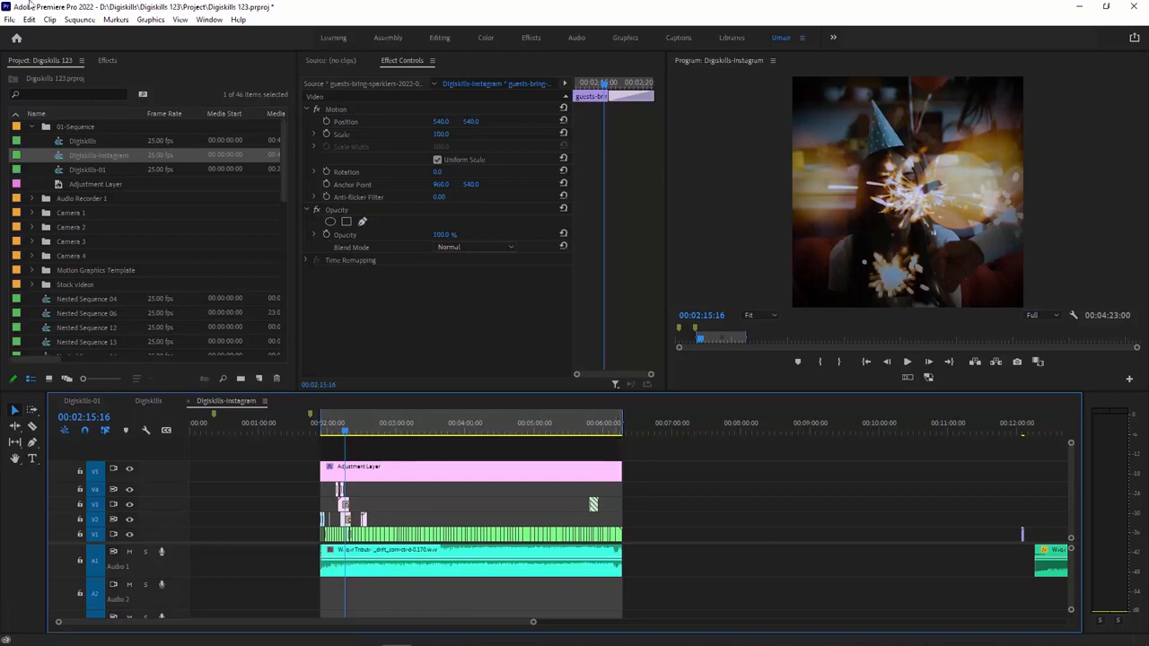
Step: Set the vertical frame size of the Digiskills-Instagram sequence to 1920 and accept the new sequence settings
left_click(79, 19)
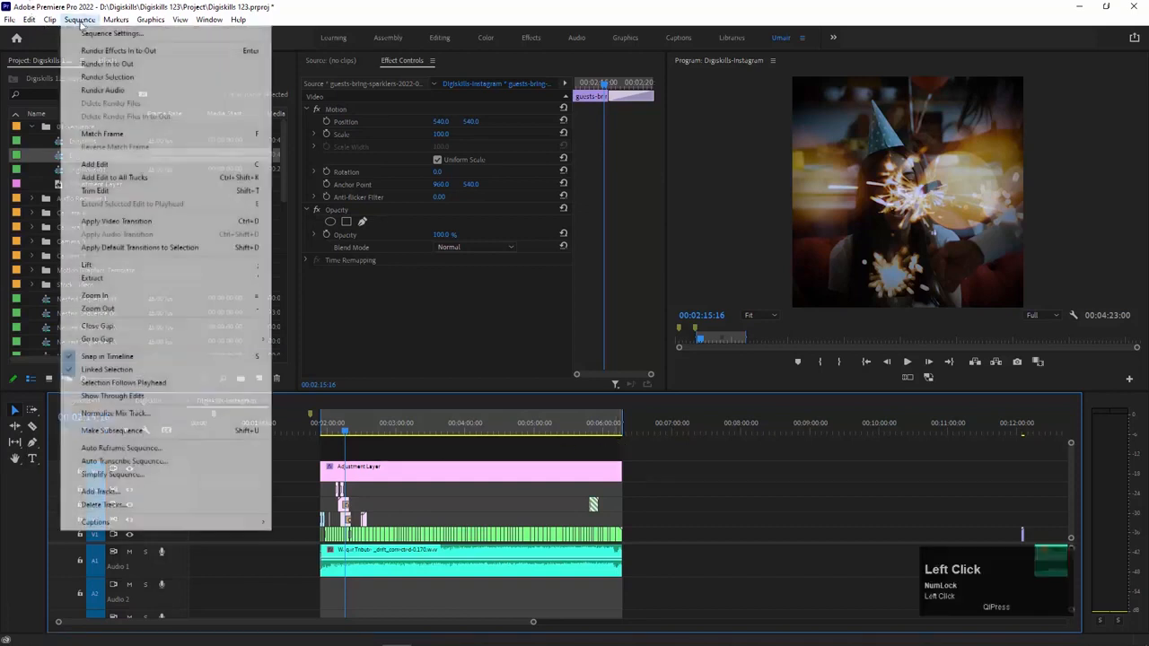
left_click(75, 32)
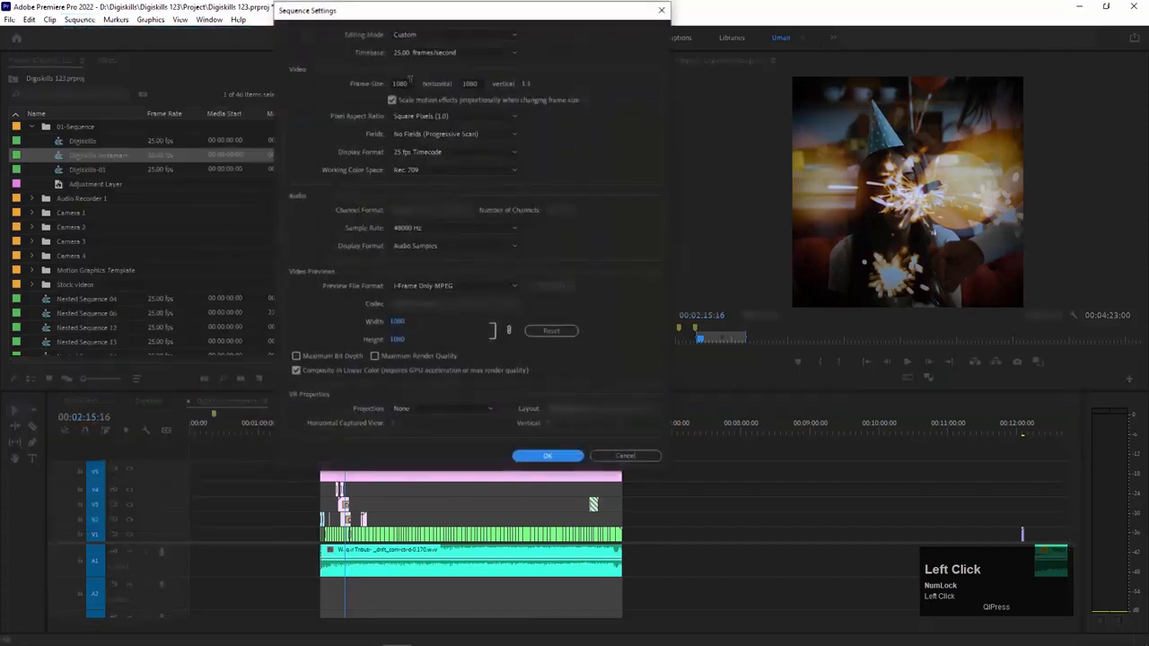
left_click(472, 84)
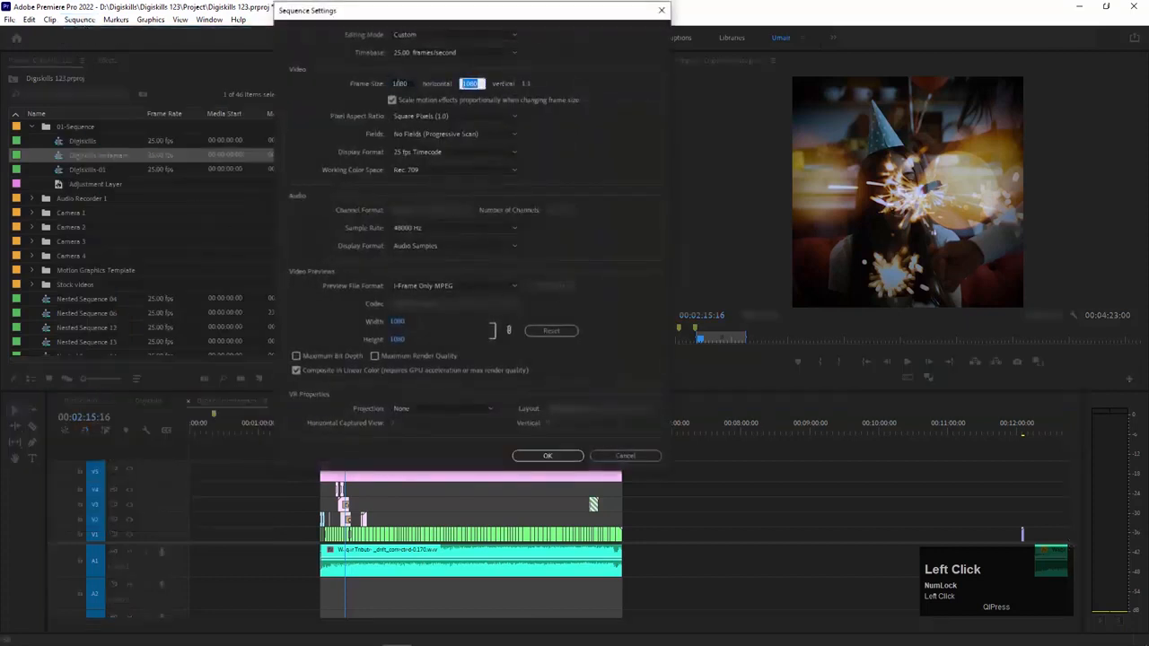
type("1920")
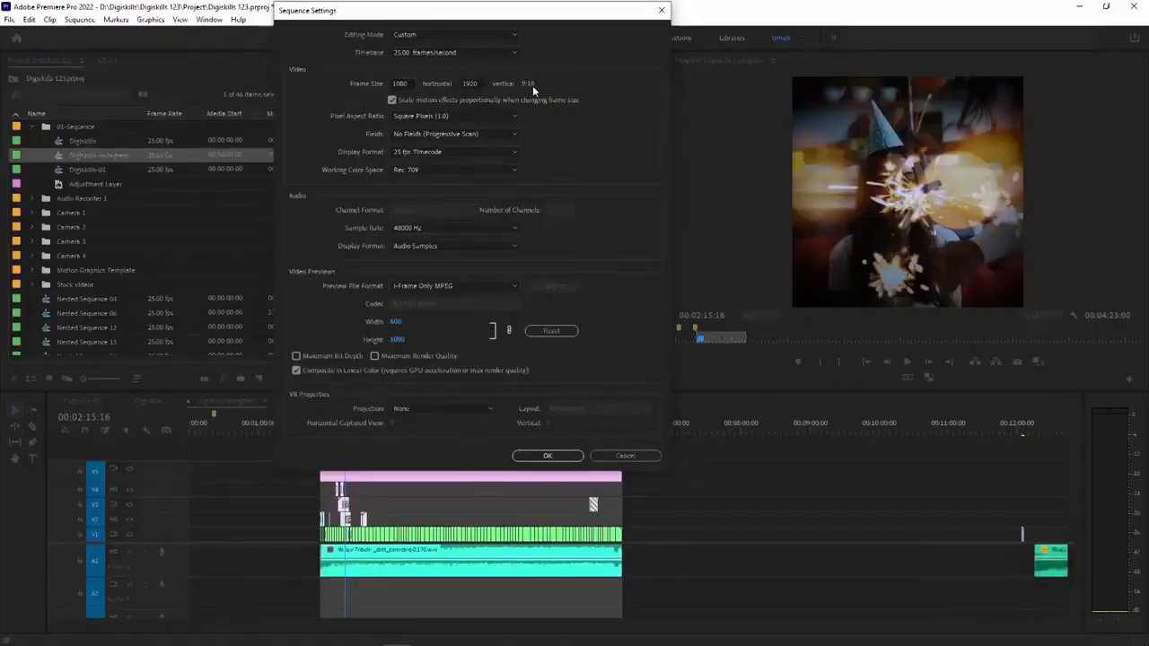
left_click(549, 455)
left_click(533, 258)
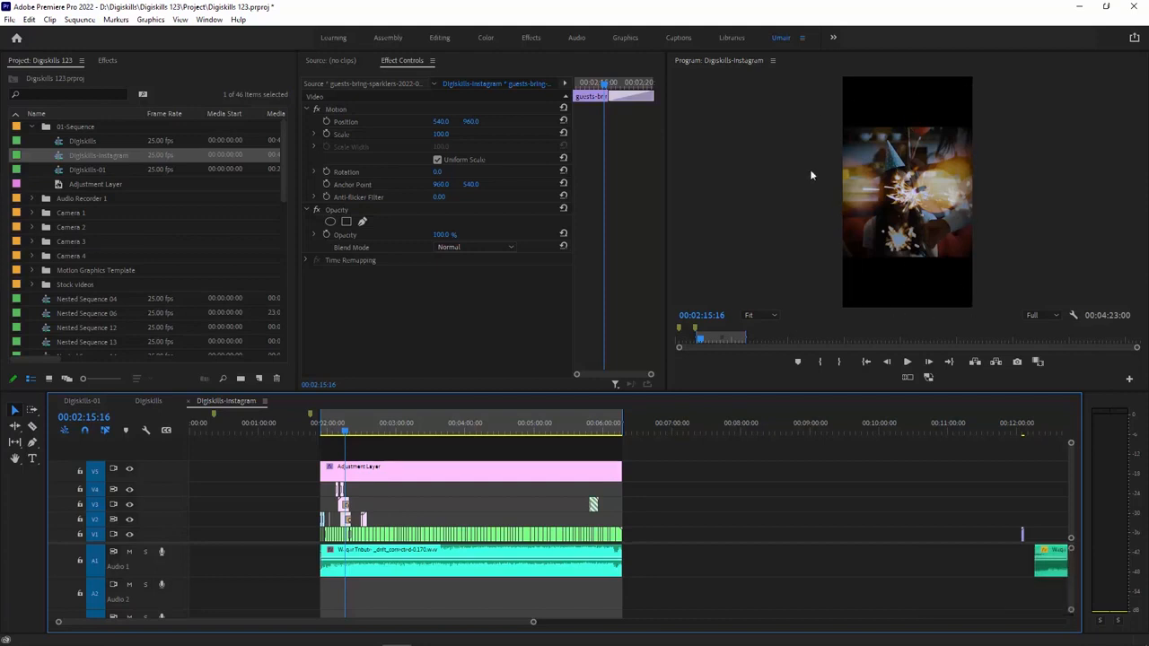
Step: Enlarge the guests-bring-sparklers clip at the playhead to a scale of about 179 to fill the vertical frame
key("equal")
key("=")
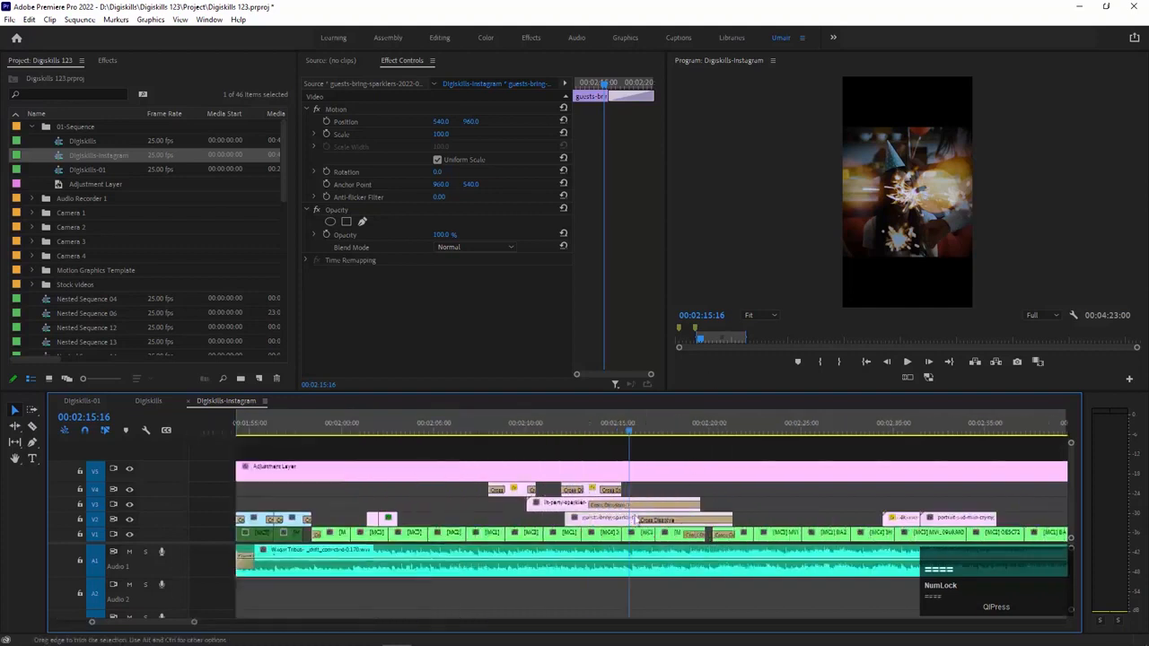
left_click(644, 538)
left_click(625, 520)
left_click_drag(442, 134, 488, 135)
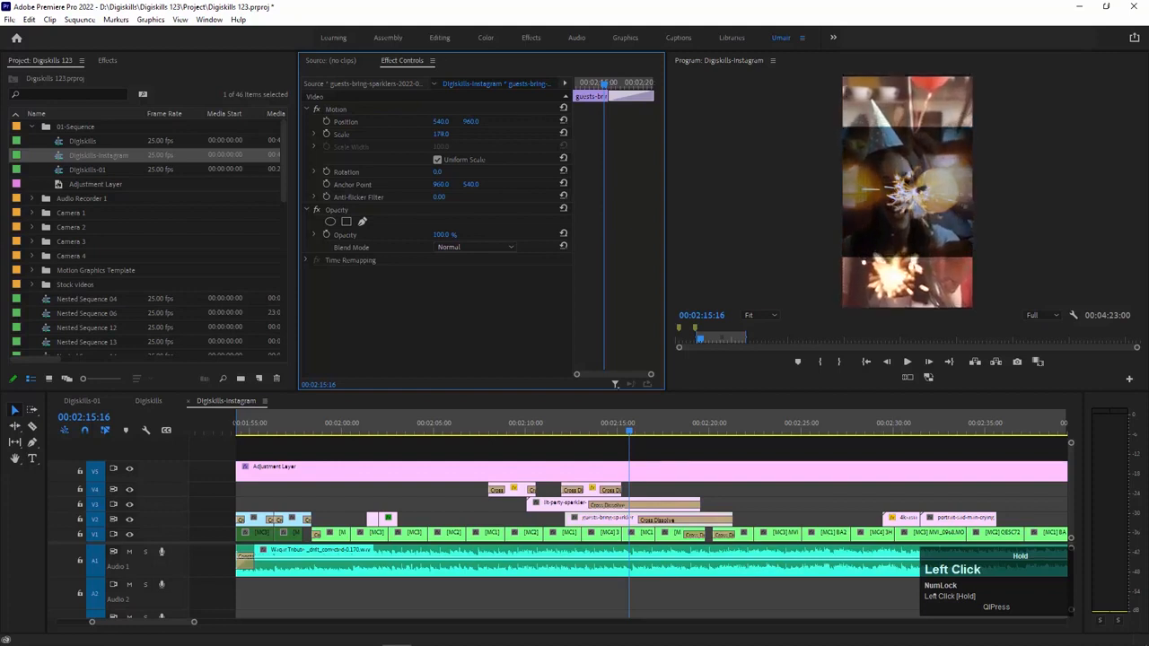
Step: Scale the lit-party-sparkler clip up to about 305 and the Adjustment Layer up to about 180
left_click(639, 505)
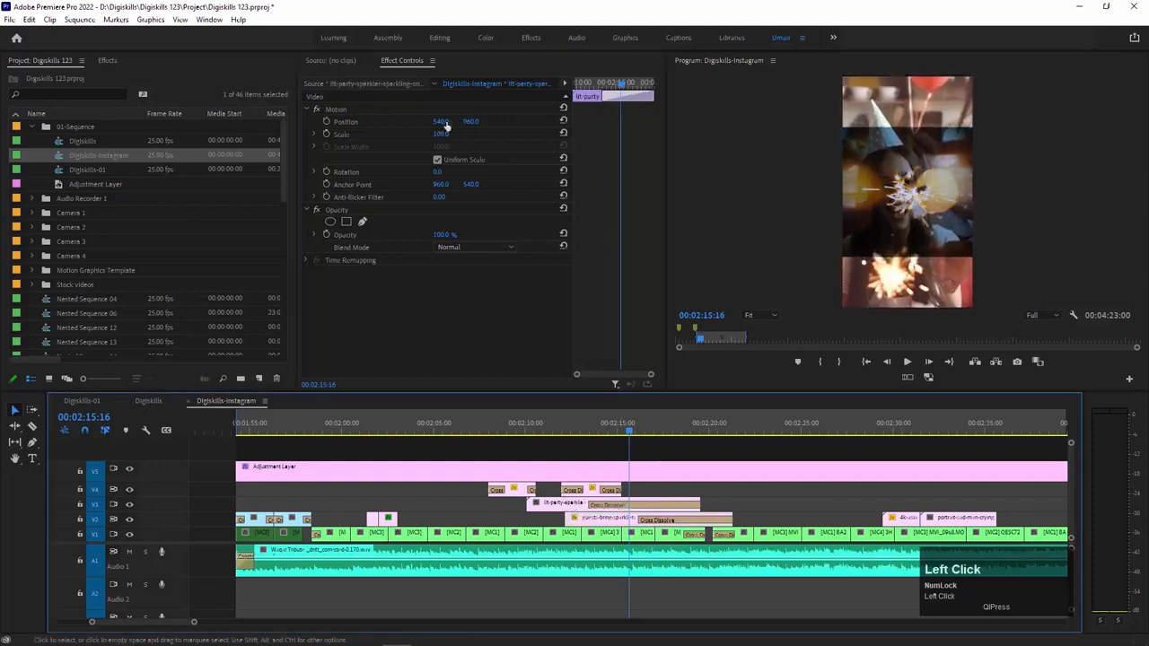
left_click_drag(440, 134, 557, 318)
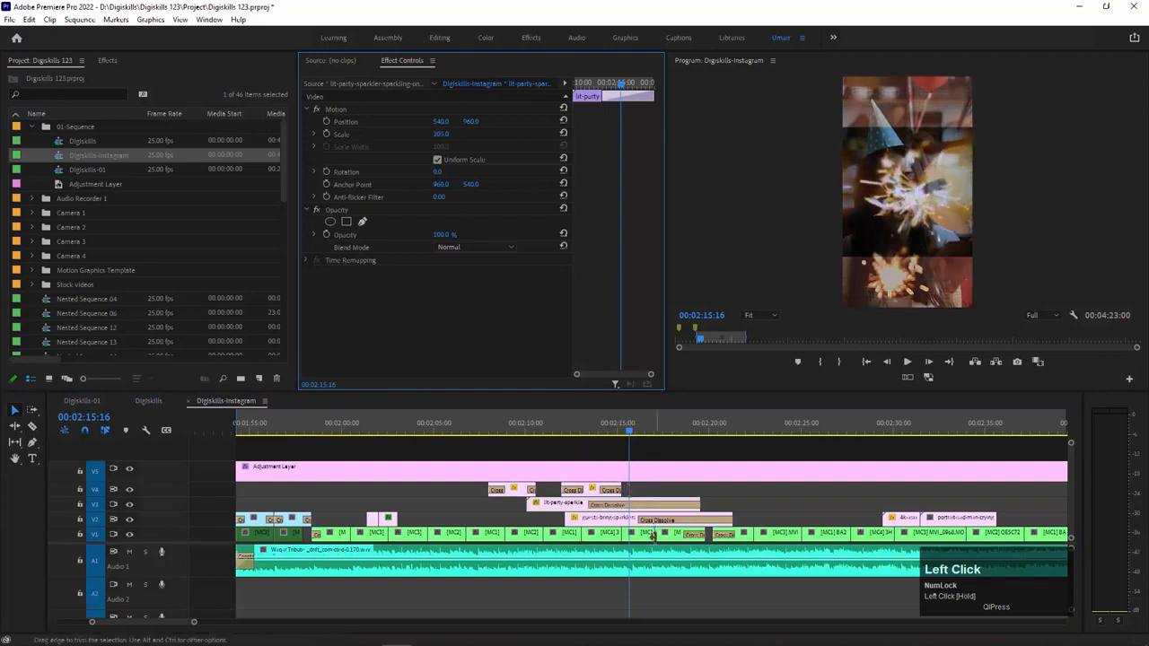
left_click(620, 473)
left_click_drag(441, 134, 487, 133)
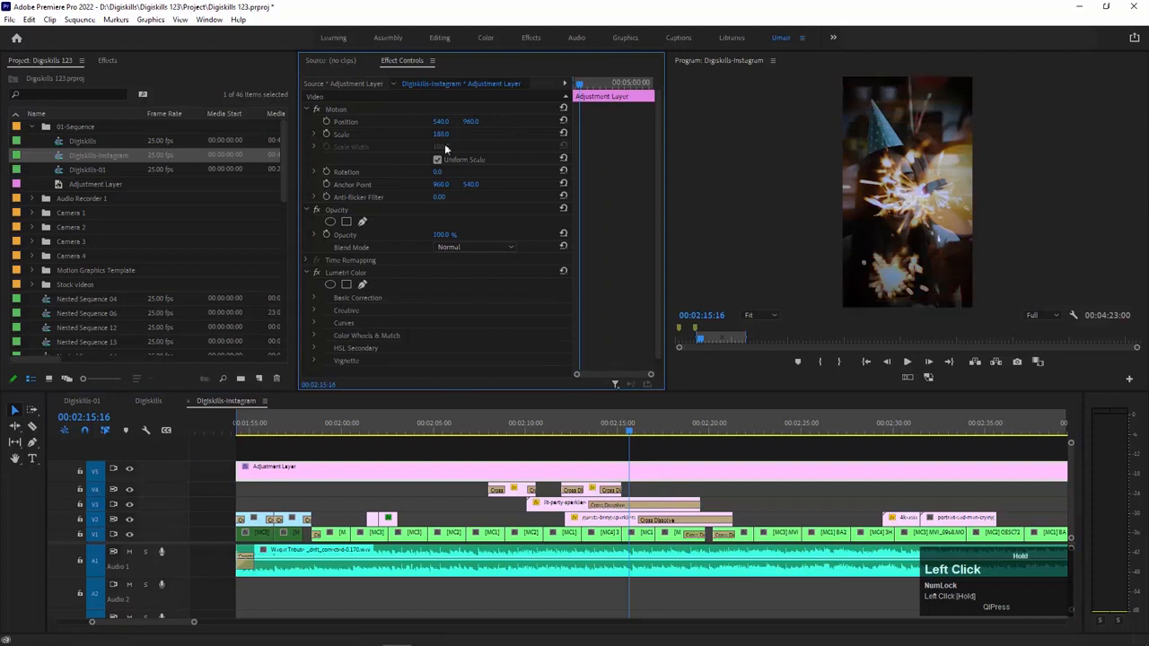
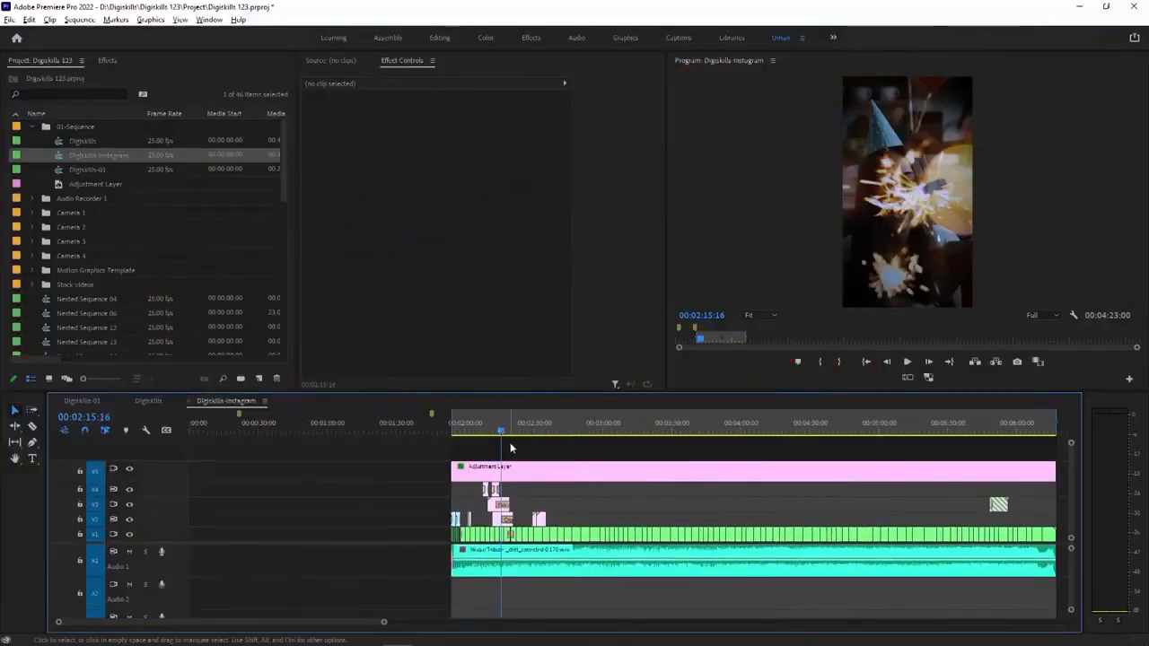
Step: Reset the guests-bring-sparklers clip's scale and reduce it to 57 to fit the full picture width within the vertical frame
key("equal")
key("equal")
key("equal")
left_click(637, 537)
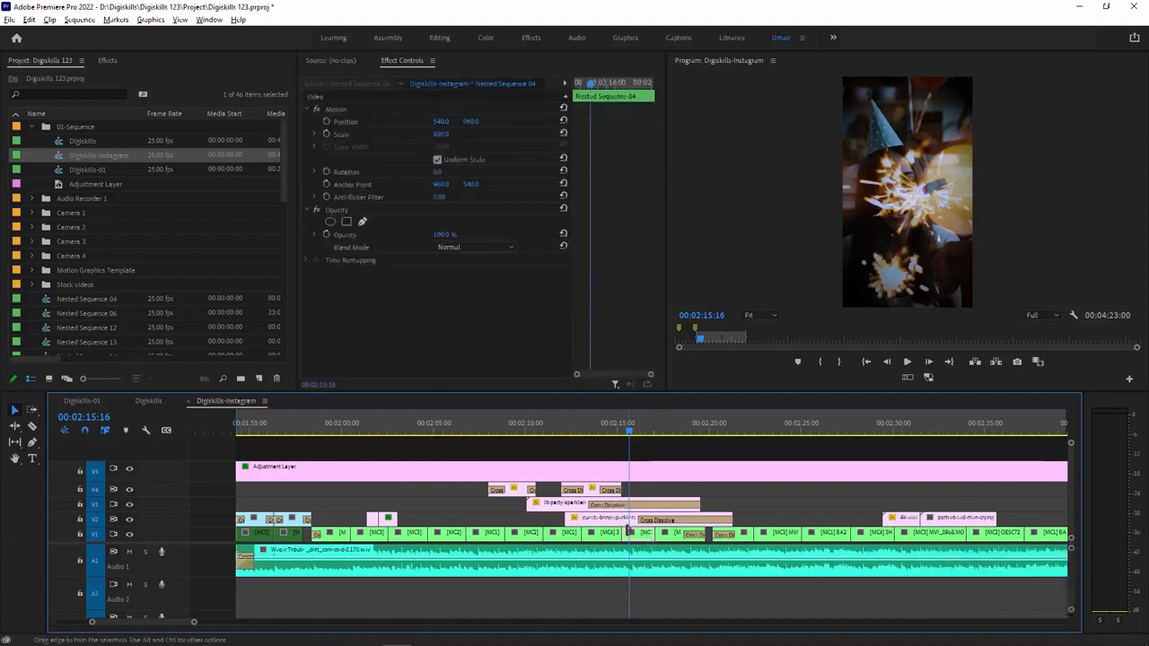
left_click(629, 519)
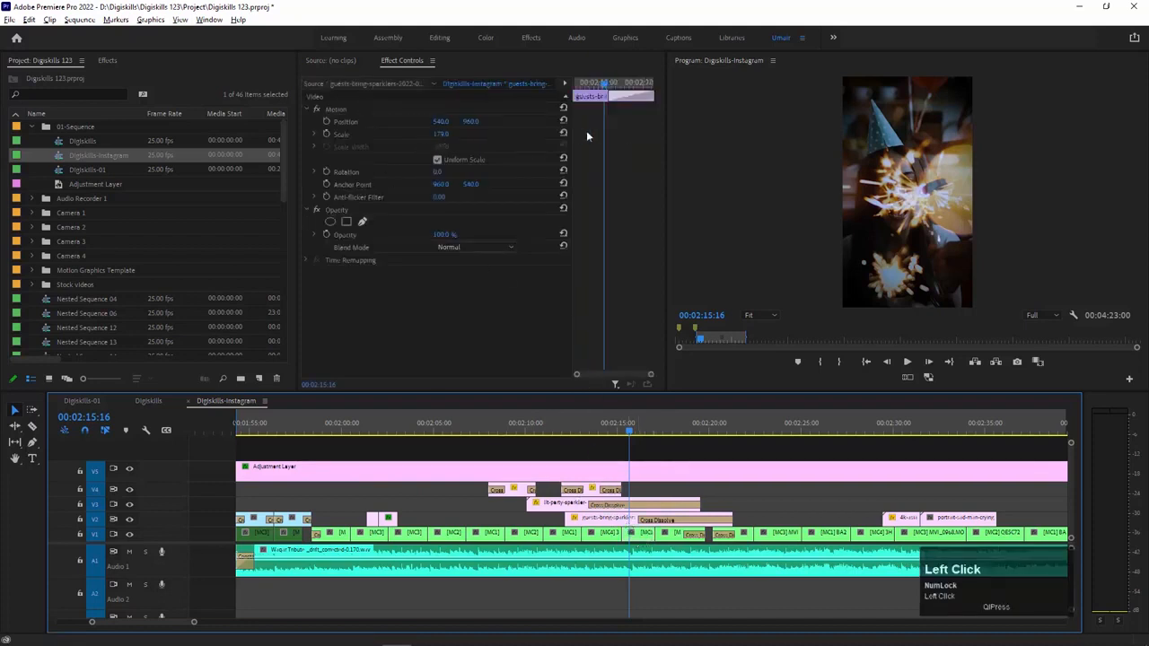
left_click(563, 133)
left_click_drag(439, 135, 396, 135)
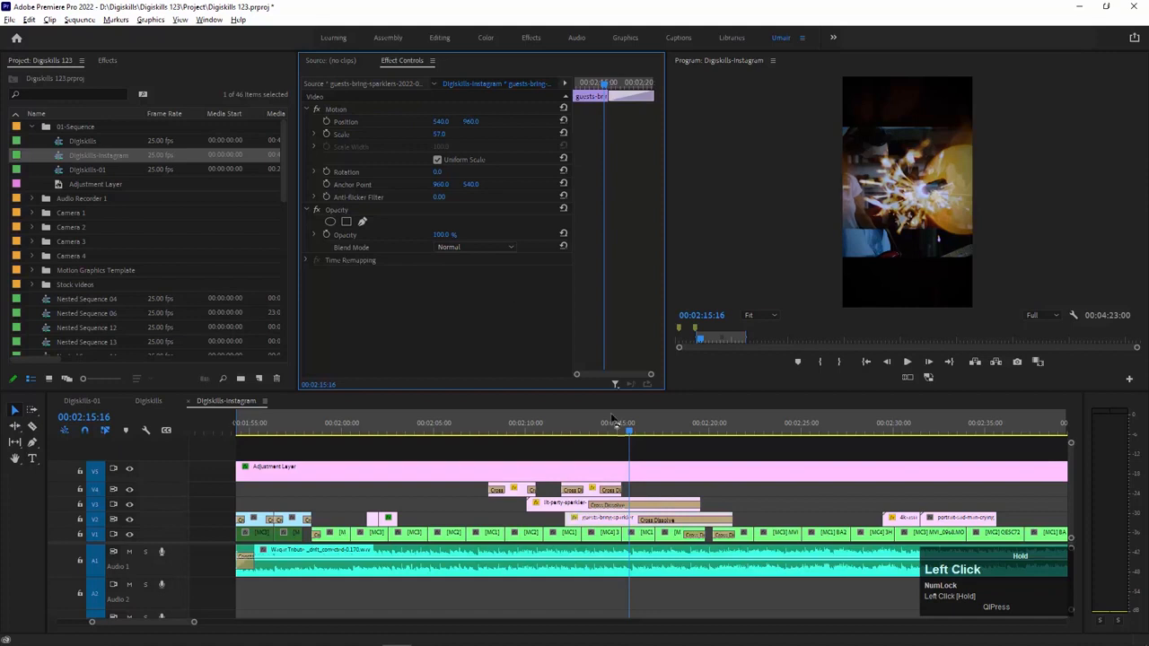
Step: Disable the nested clip under the playhead and reduce the lit-party-sparkler clip's scale to 66
left_click(641, 535)
key("shift+e")
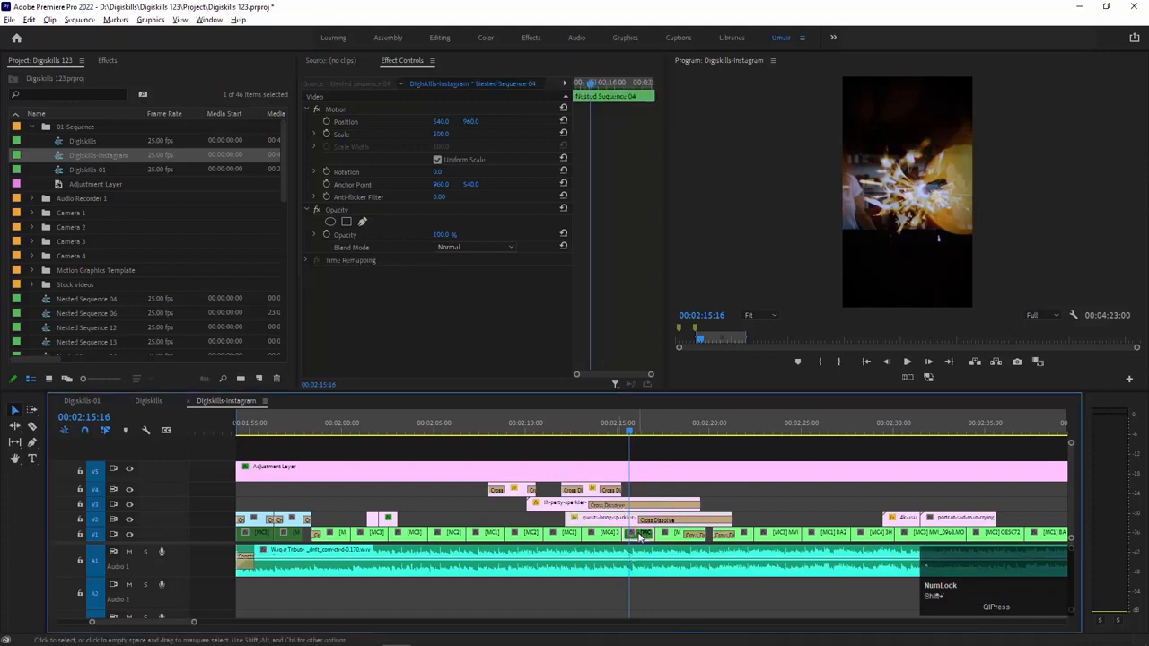
left_click(631, 520)
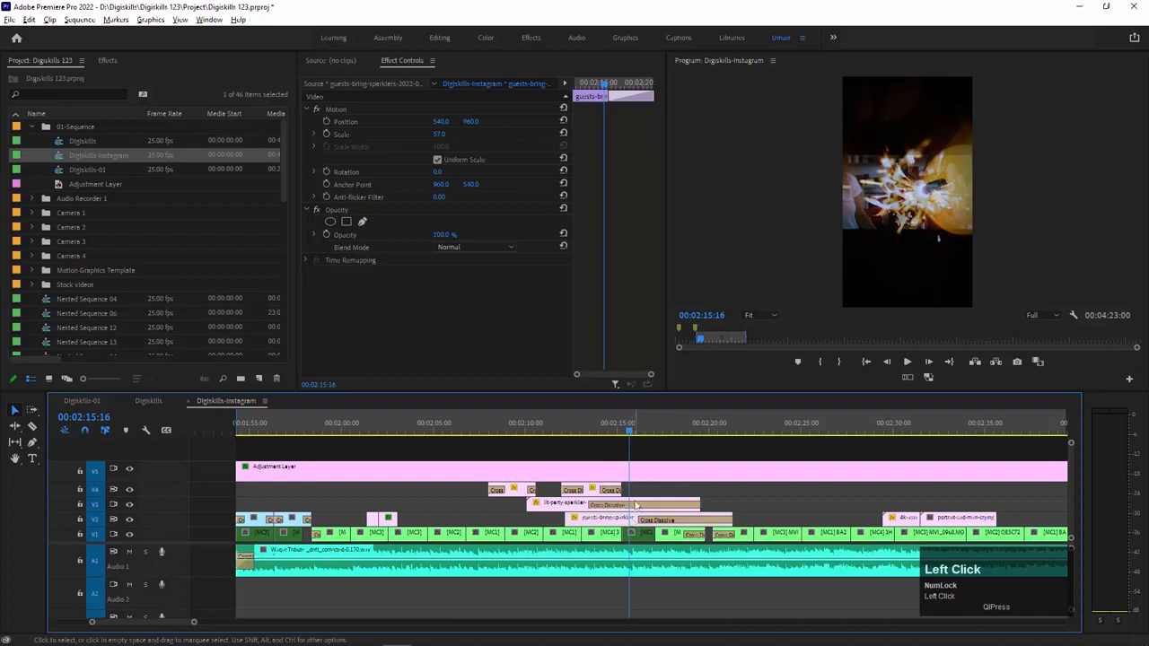
left_click(639, 505)
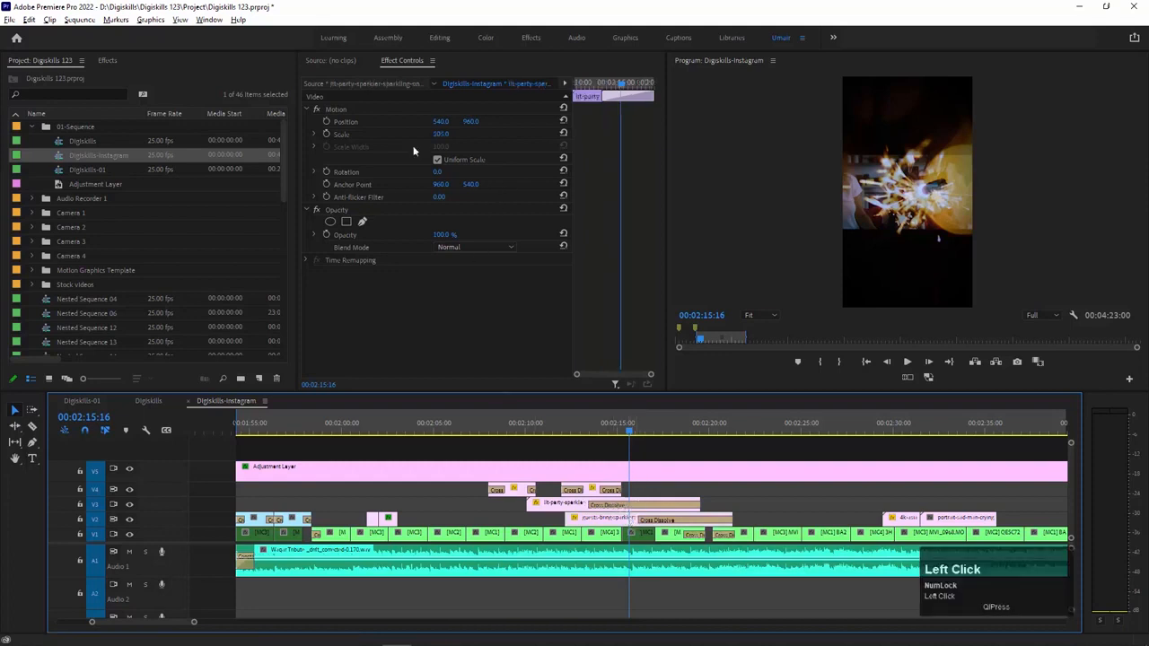
left_click(564, 133)
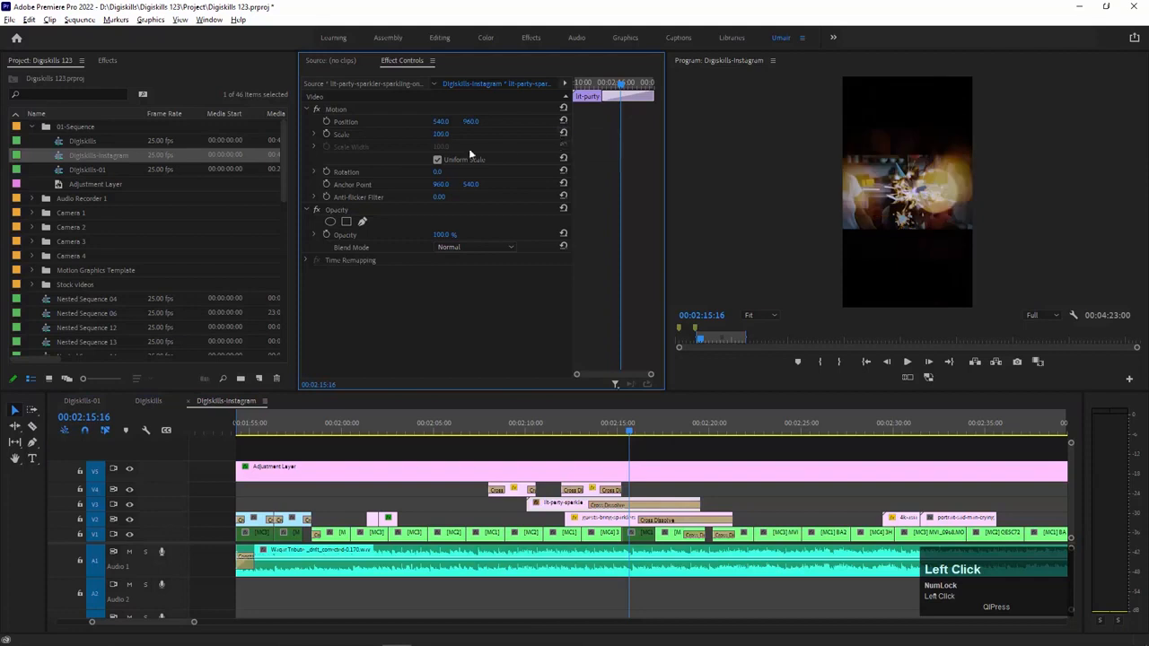
left_click_drag(440, 135, 420, 135)
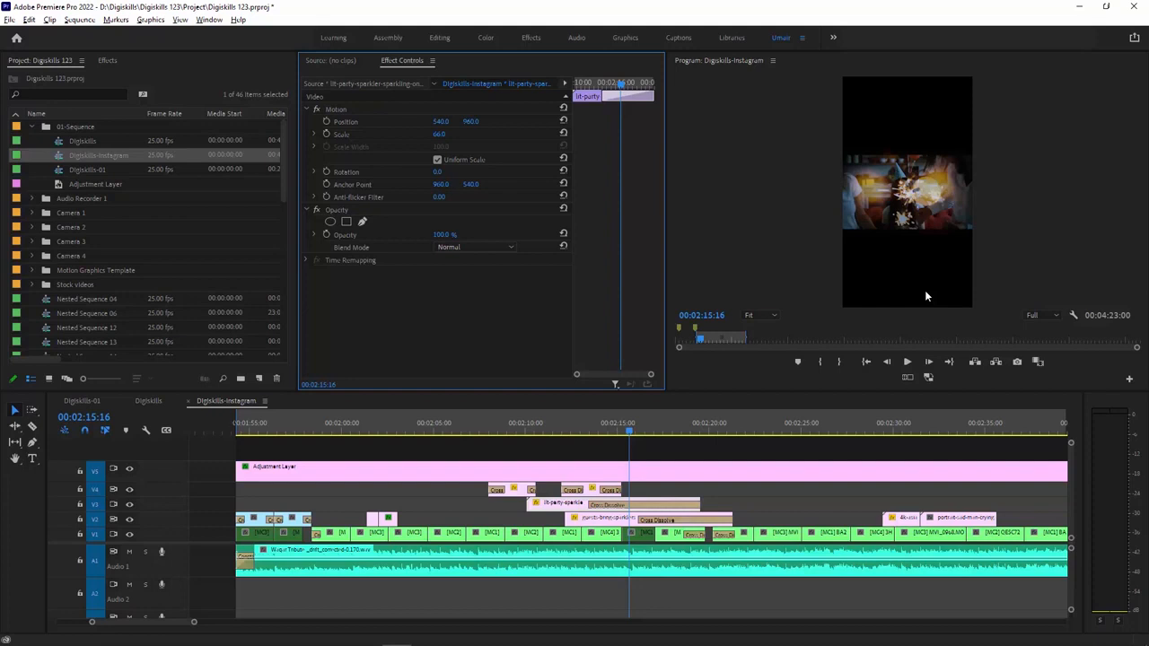
Step: Undo the scale reductions and the disabling of the nested clip so both sparkler clips fill the vertical frame
key("ctrl+z")
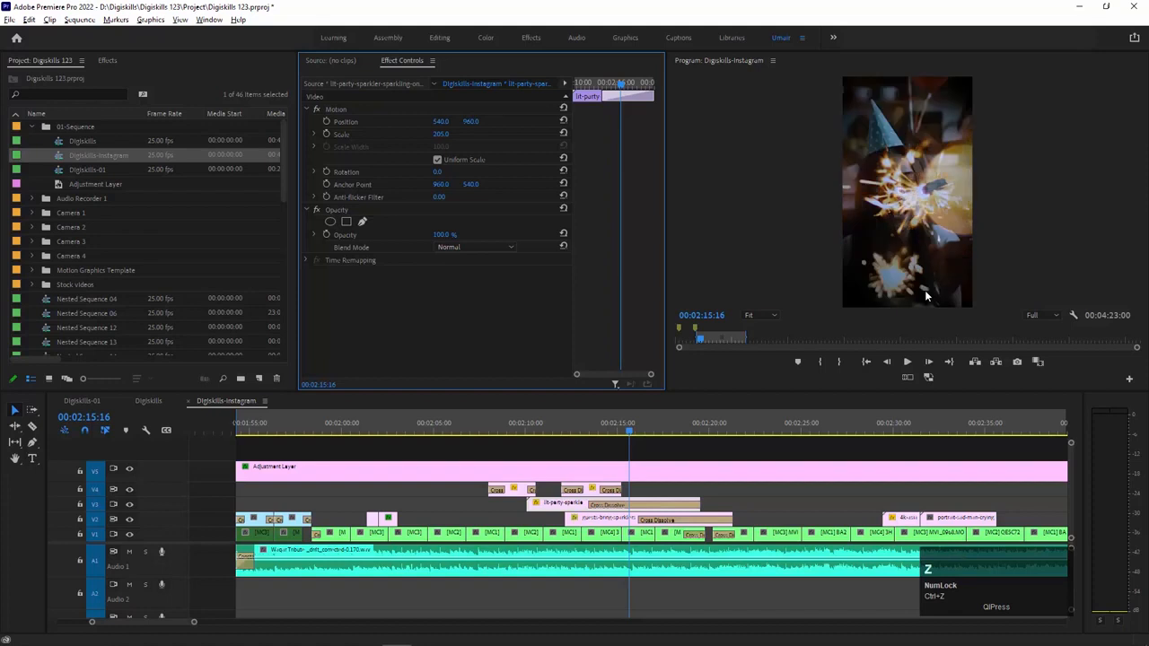
left_click(609, 403)
key("minus")
key("minus")
key("minus")
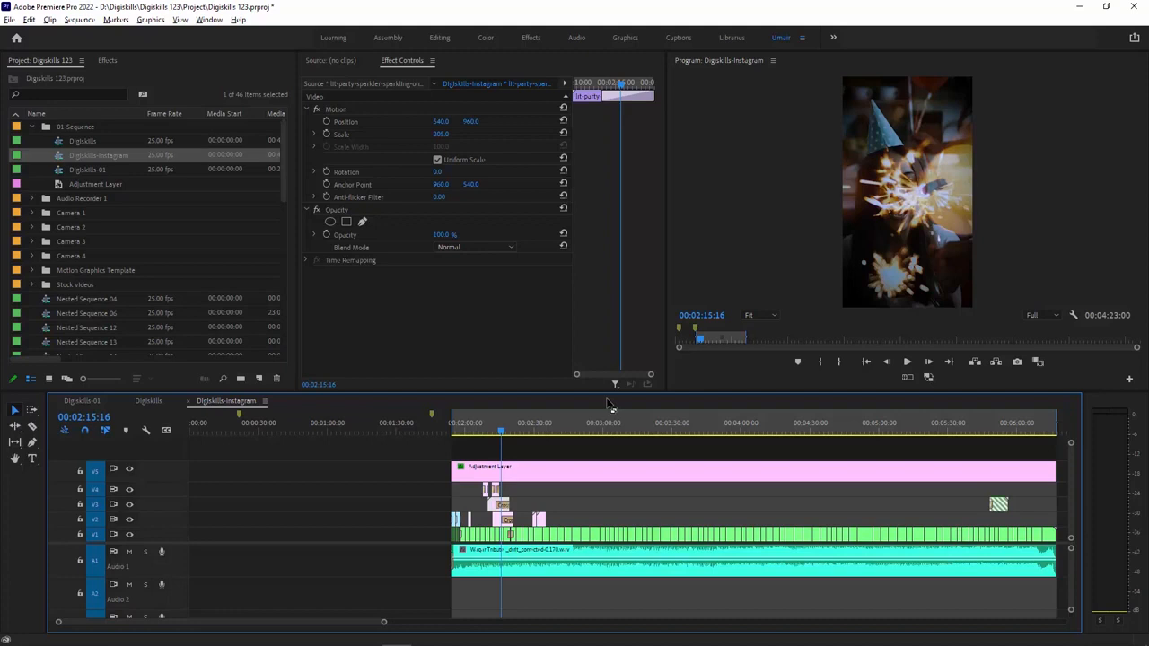
Step: Open the media export settings for the Digiskills-Instagram sequence, accept encoding offline material from proxies, and set the format to H.264
left_click(9, 20)
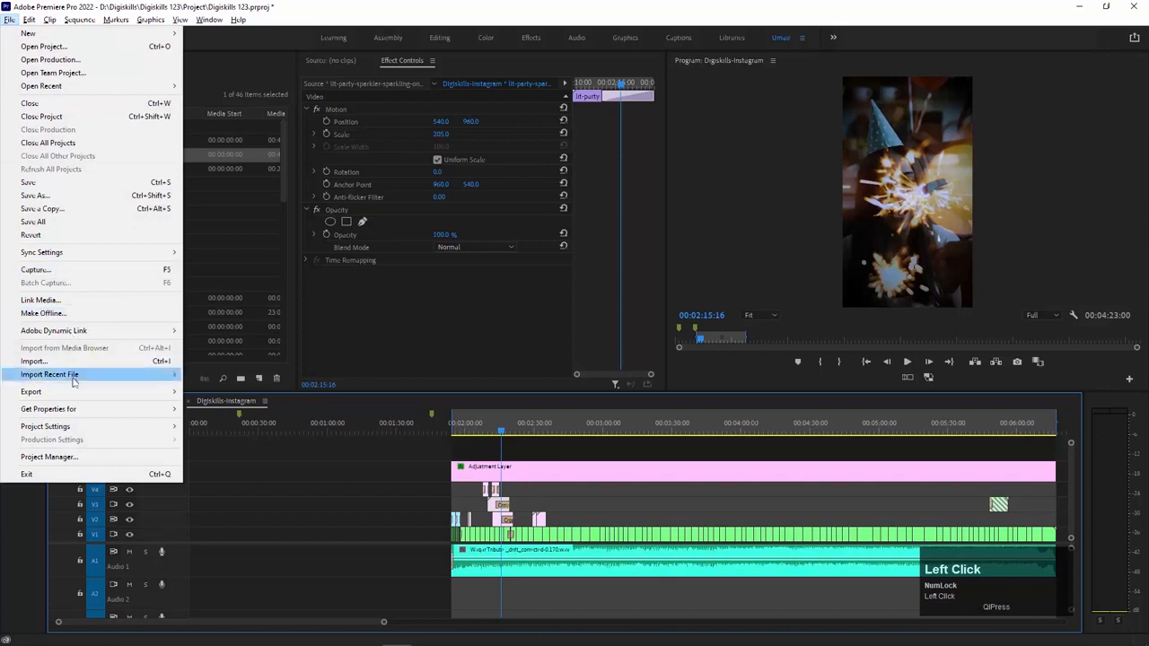
mouse_move(77, 391)
left_click(215, 392)
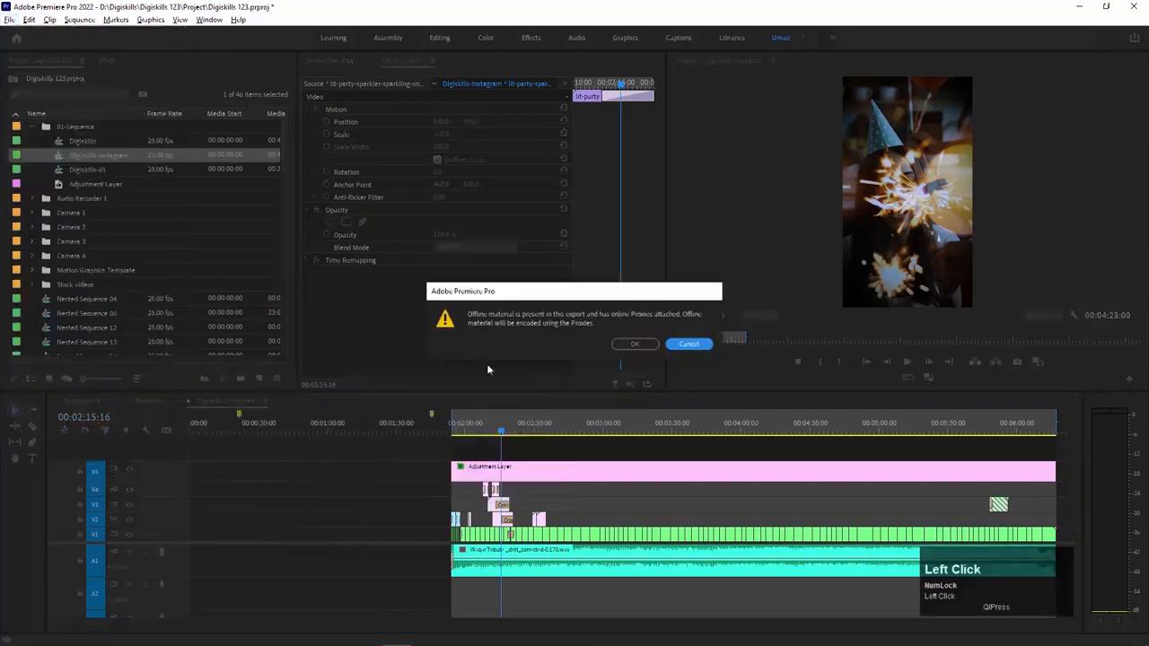
left_click(628, 345)
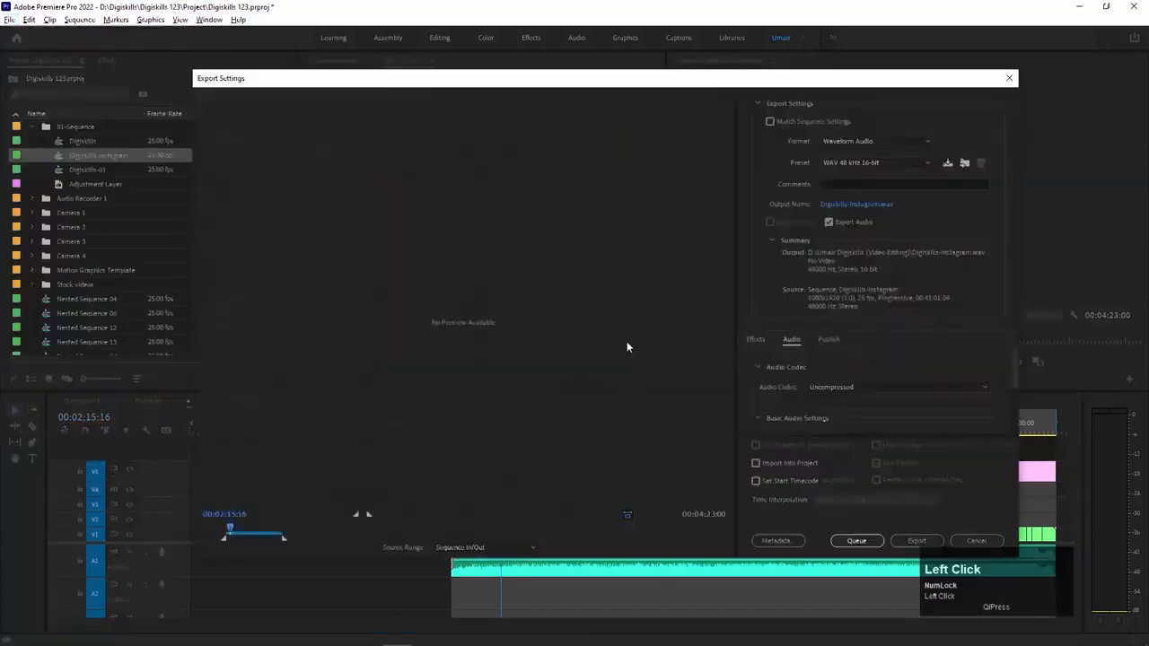
left_click(887, 144)
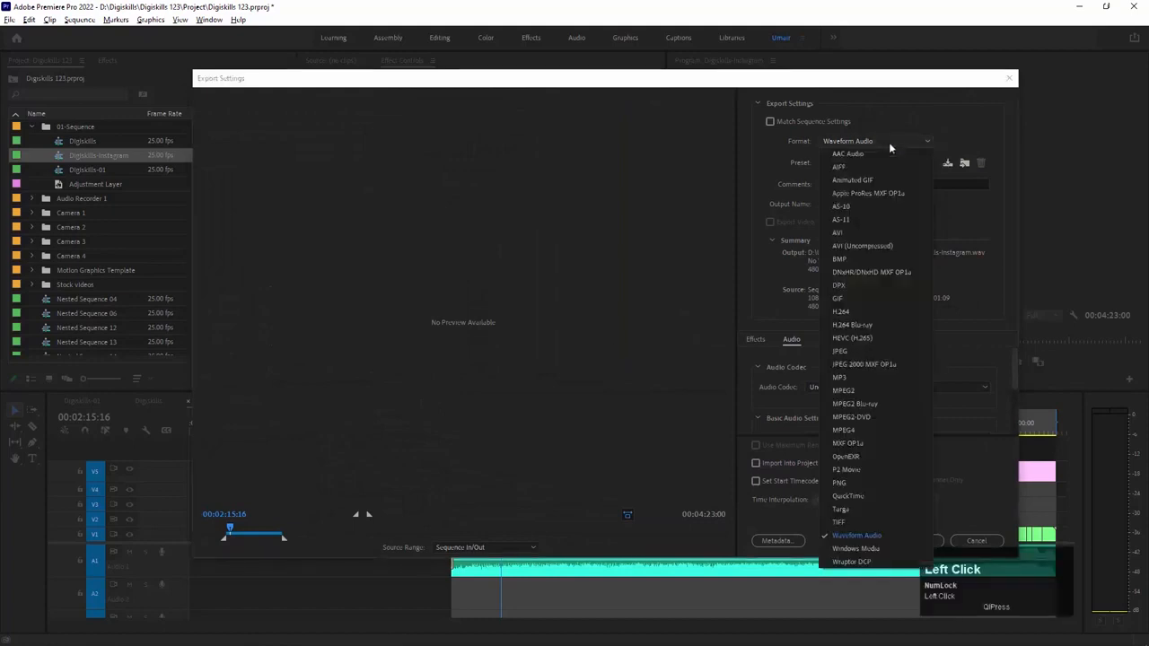
left_click(865, 313)
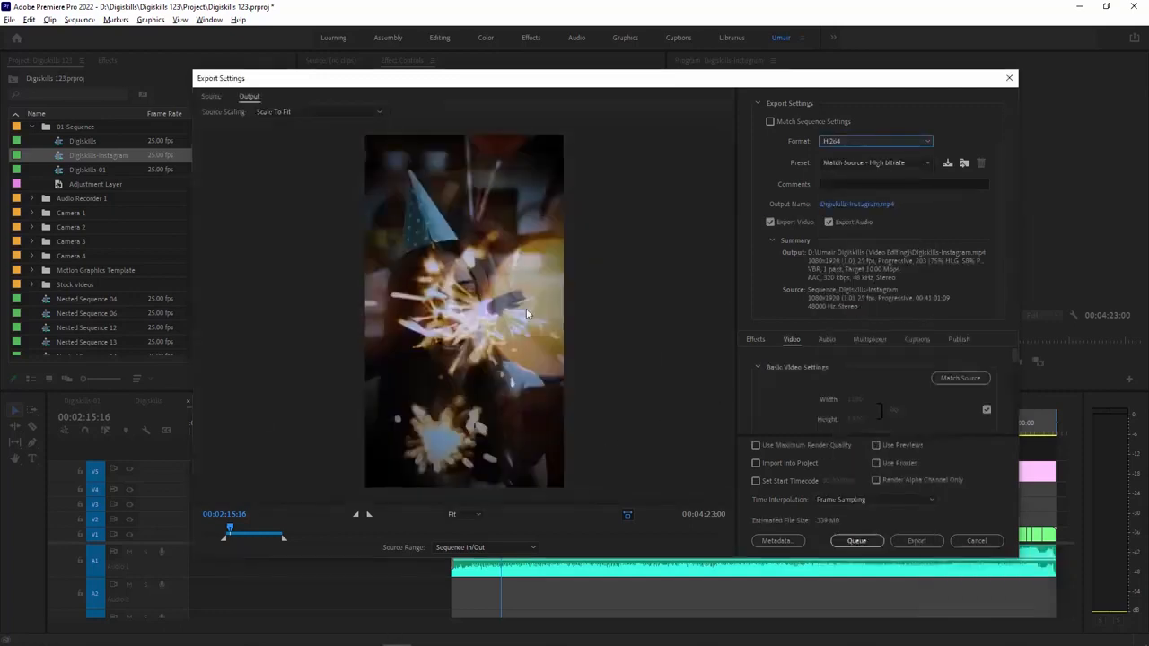
Step: Review the source and output previews, the available H.264 presets and the output file's save location without changing them
left_click(210, 96)
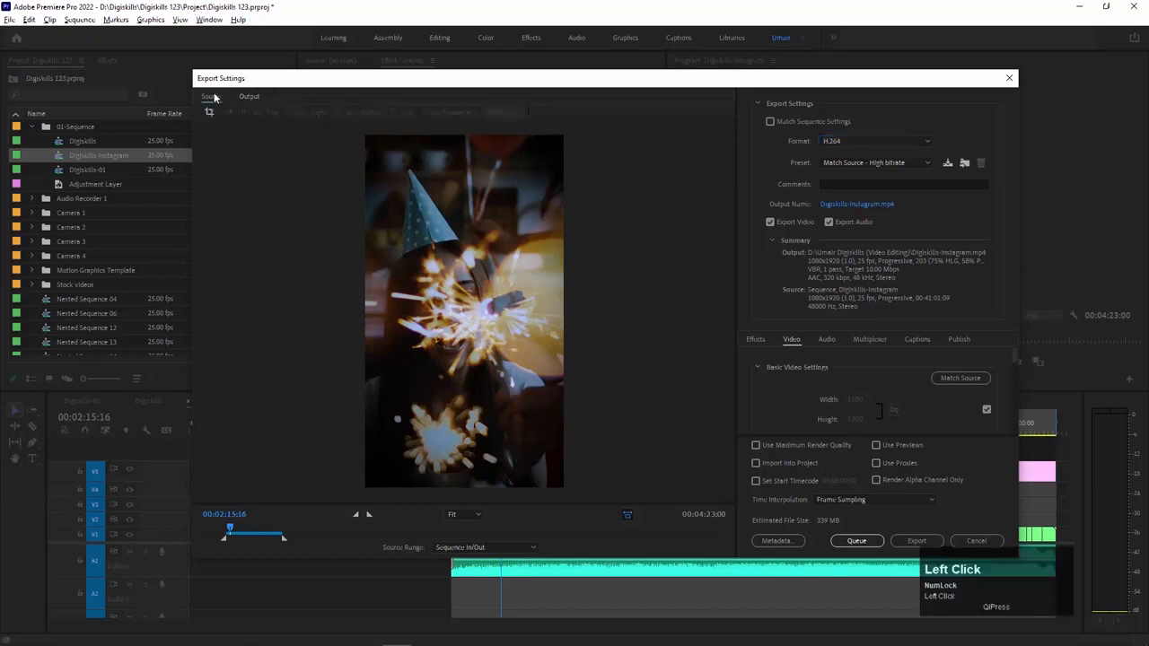
left_click(249, 96)
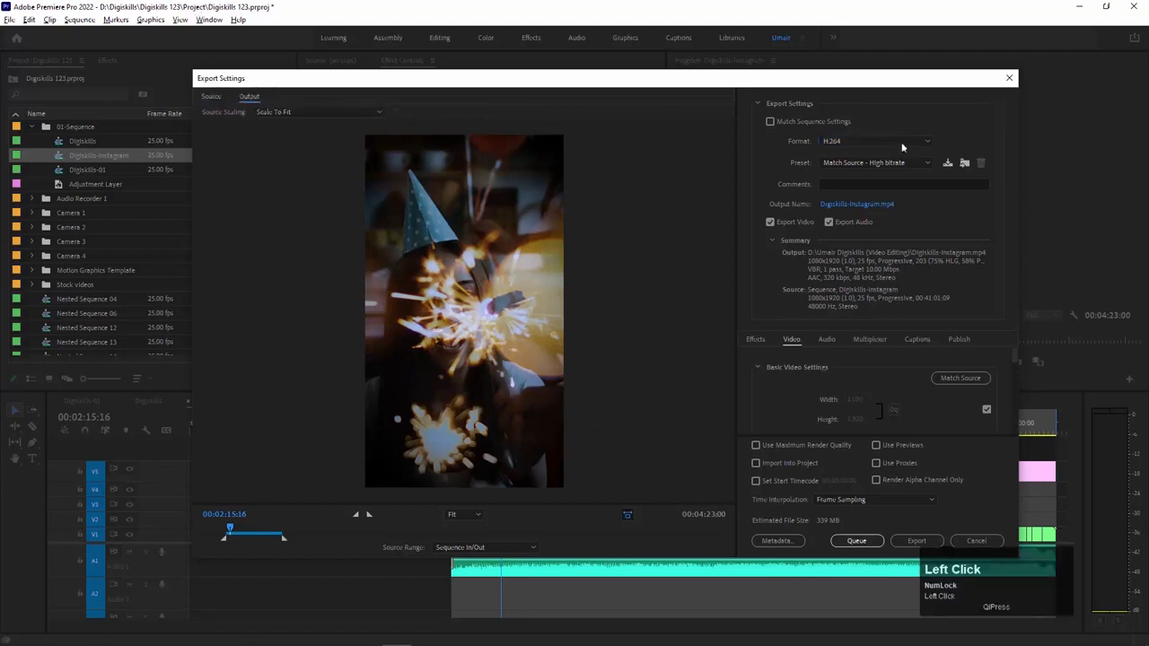
left_click(927, 165)
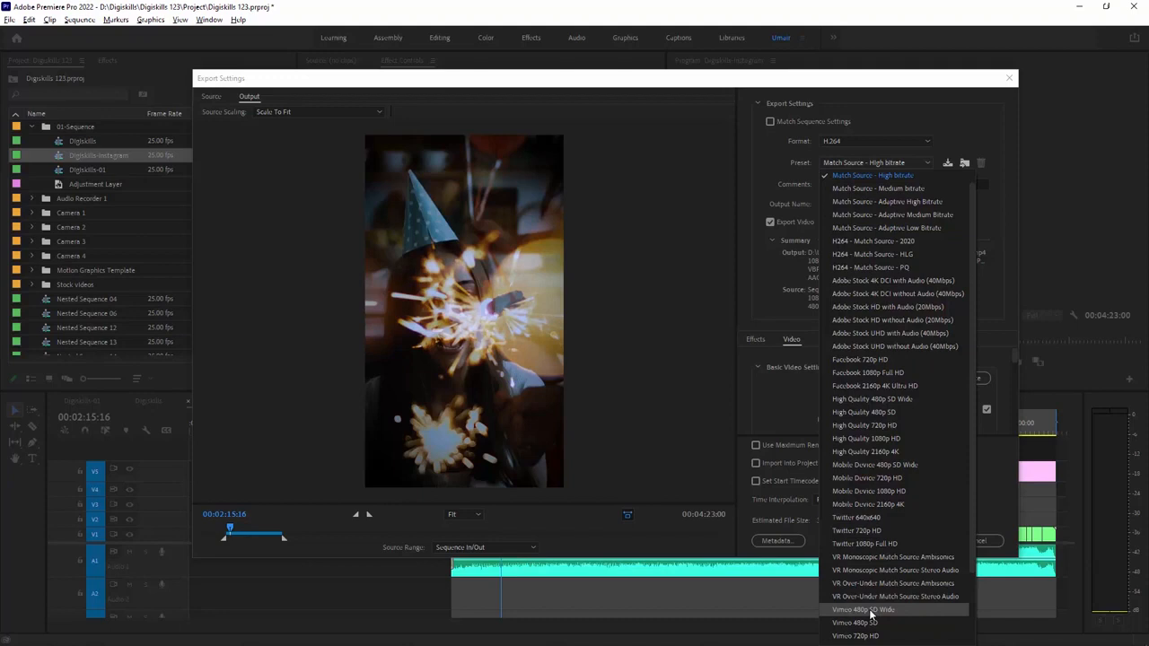
left_click_drag(970, 500, 973, 594)
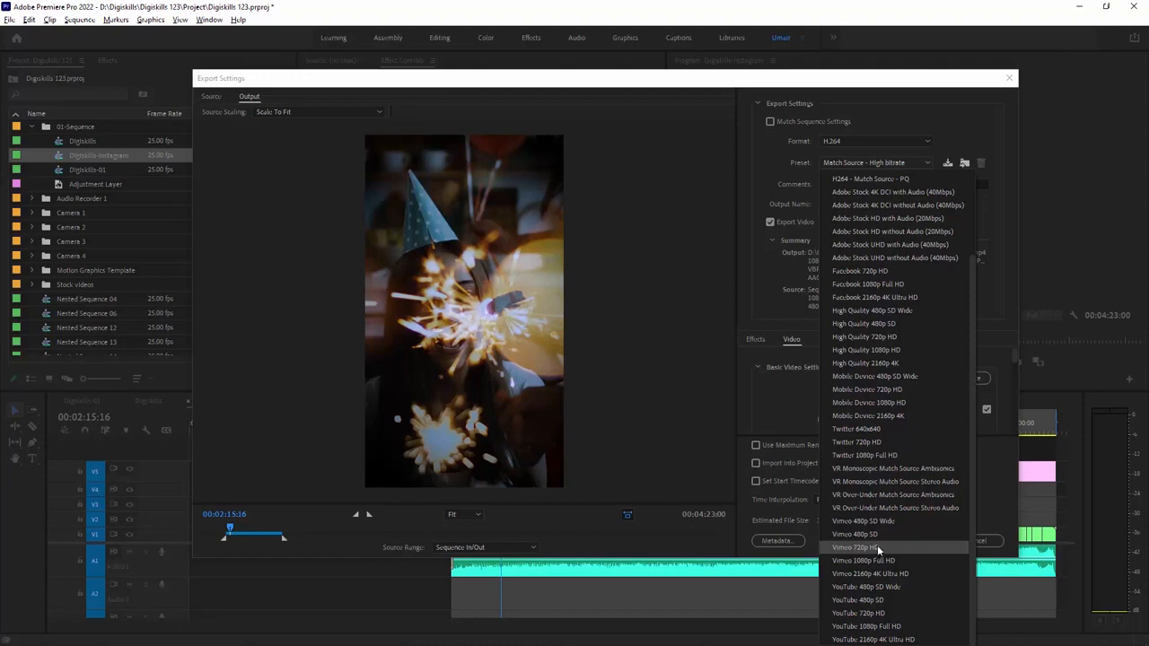
left_click(709, 447)
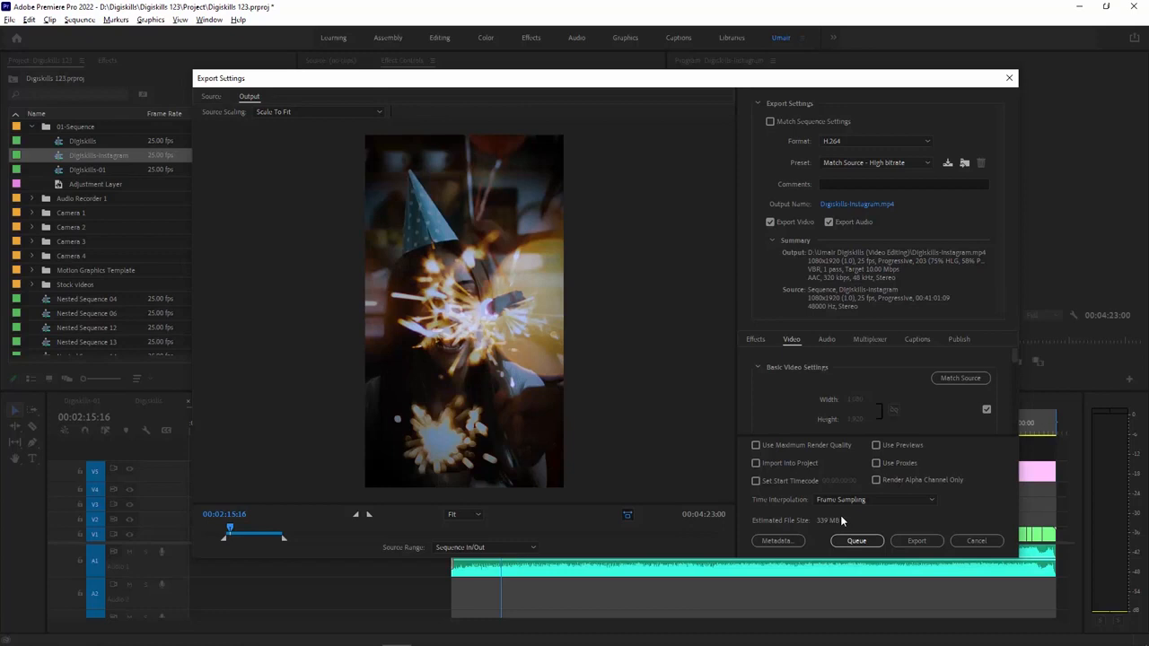
left_click(864, 204)
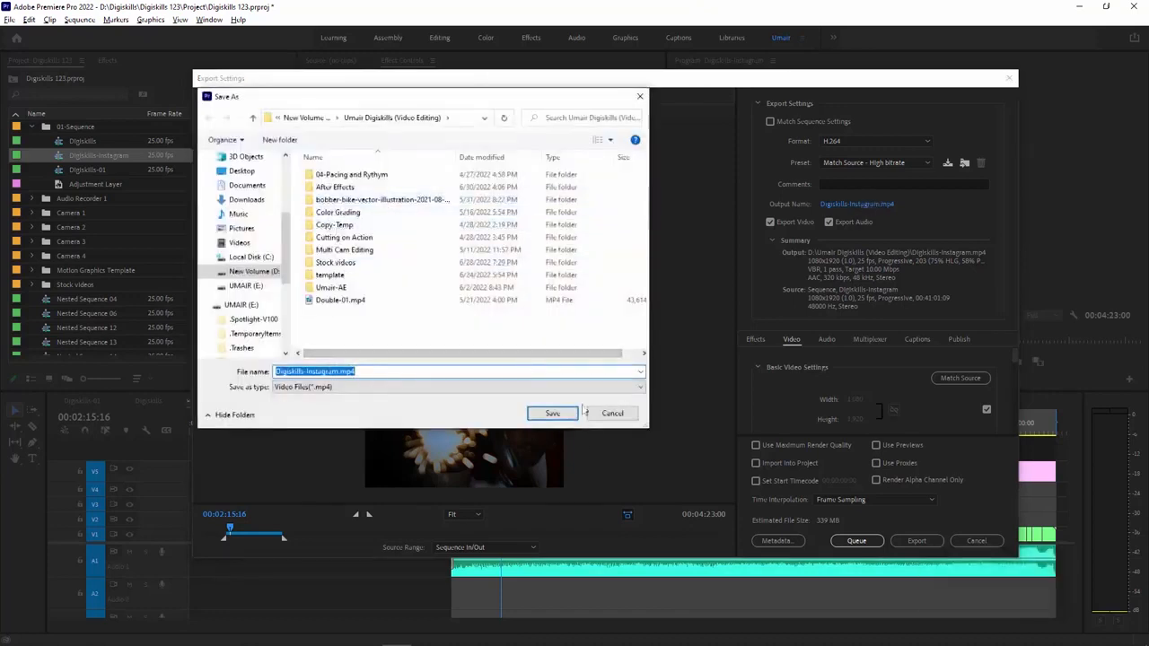
left_click(612, 414)
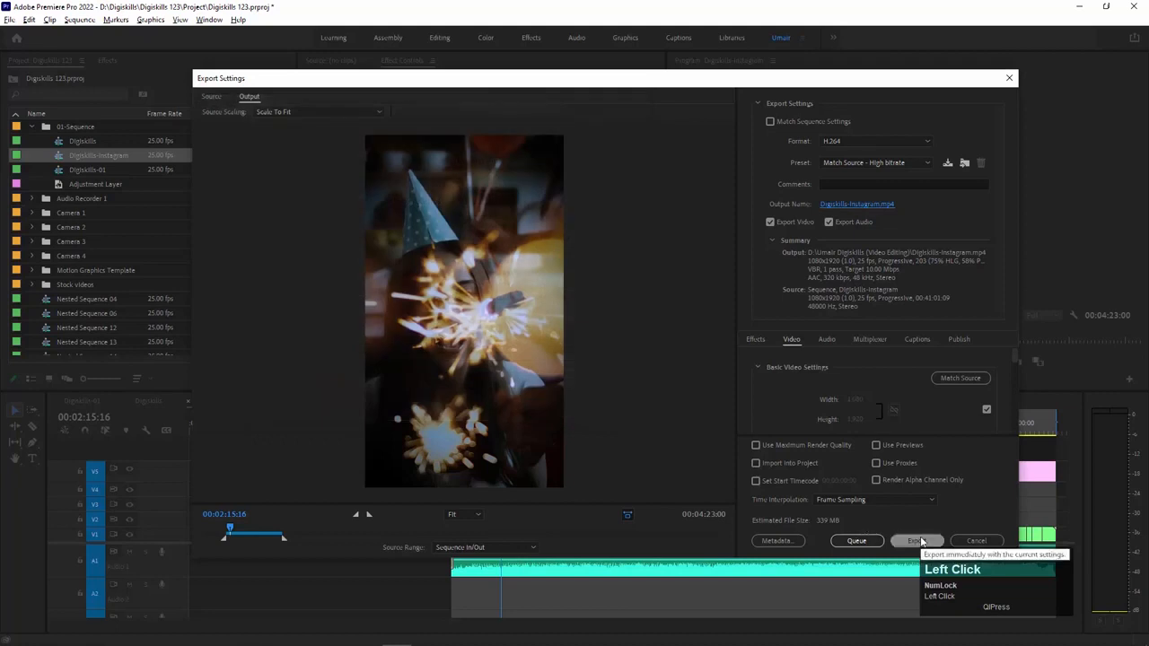